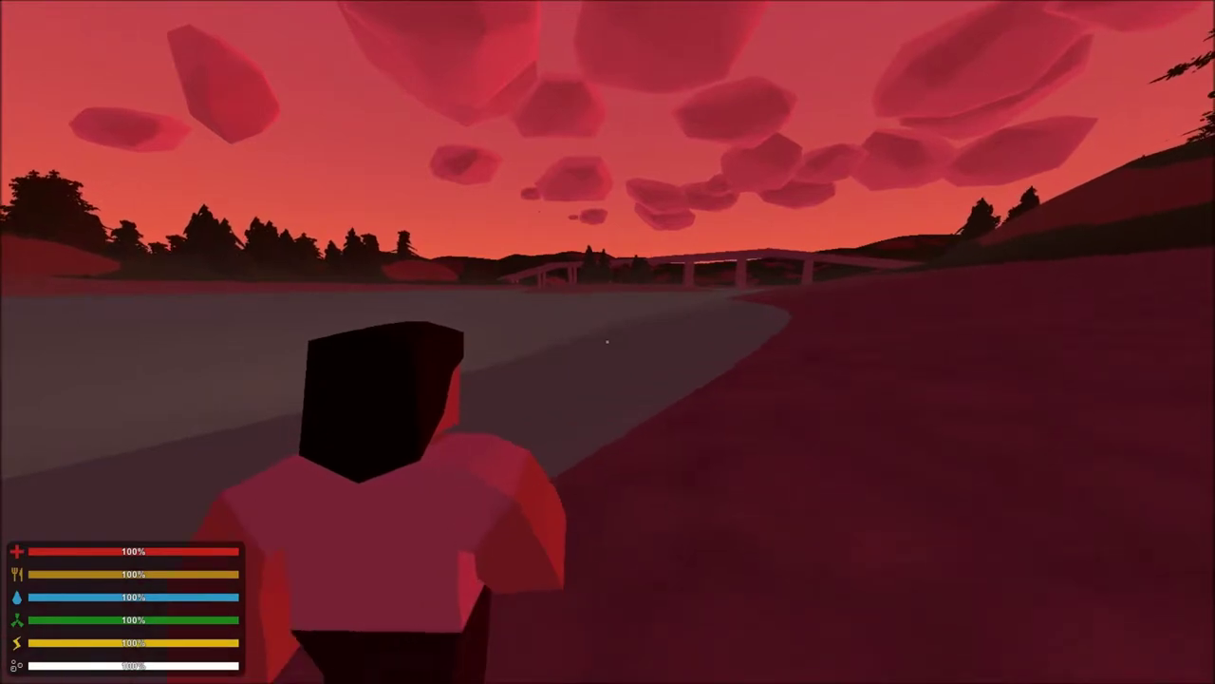
- Close the crafting screen and have the character wave twice
{"action": "key", "text": "y"}
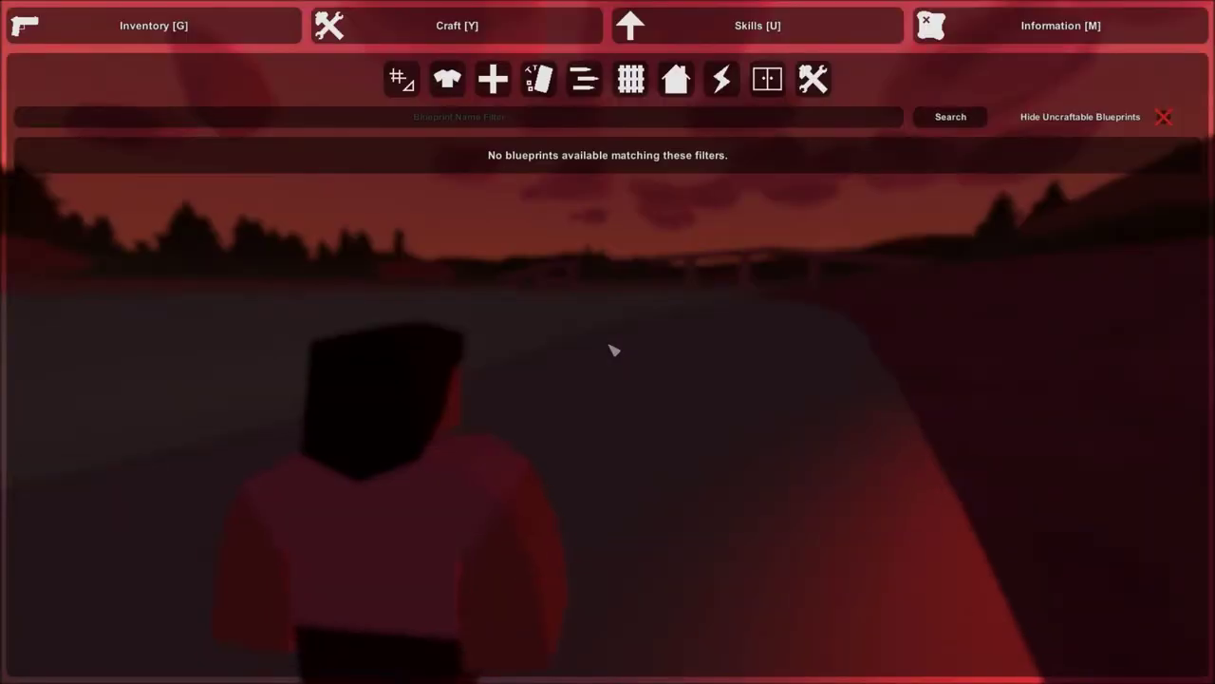
{"action": "key", "text": "Escape"}
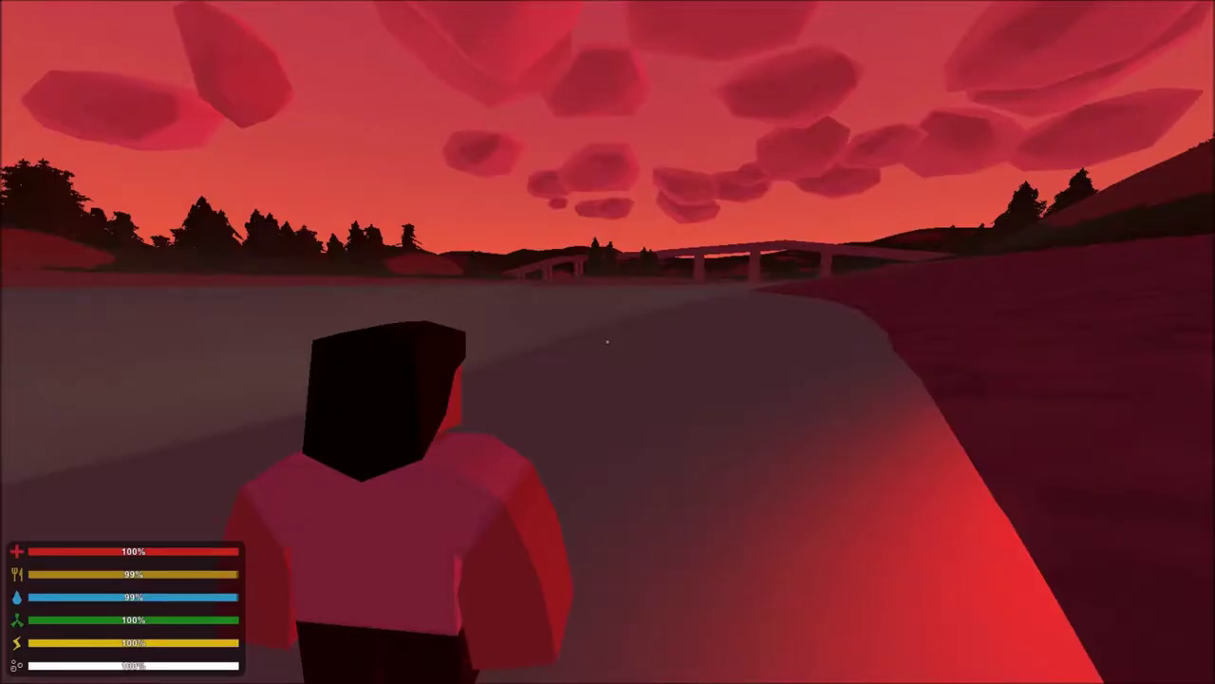
{"action": "key", "text": "v"}
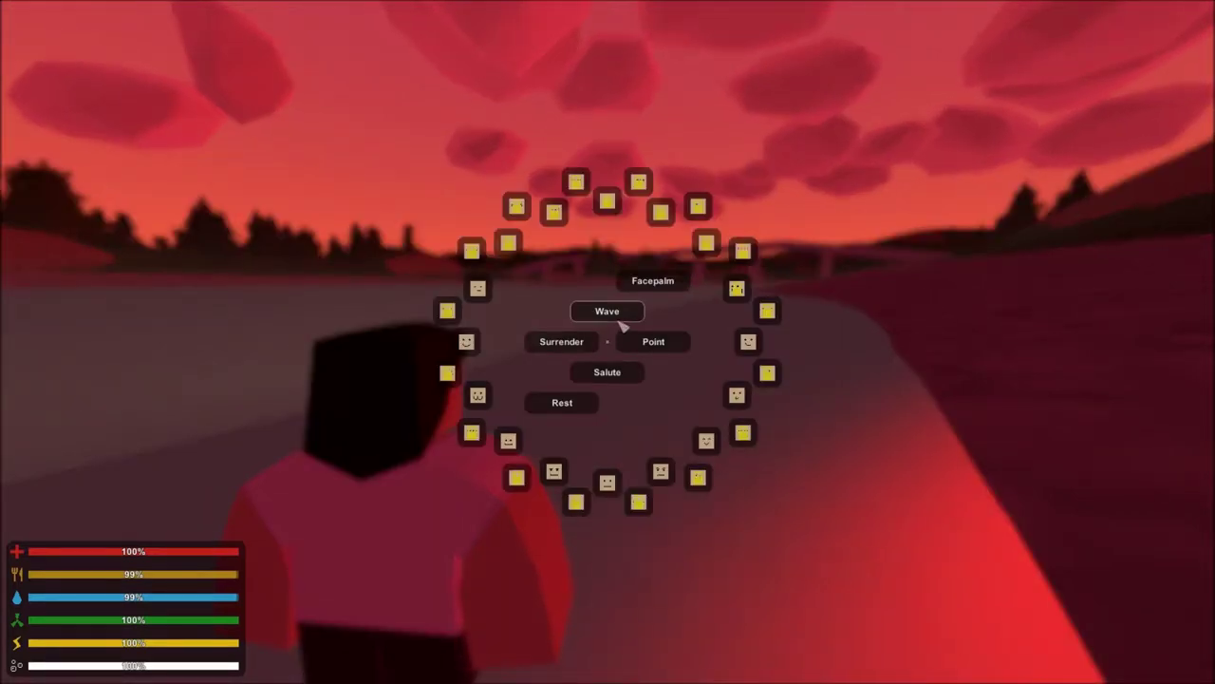
{"action": "left_click", "coordinate": [608, 311]}
{"action": "key", "text": "v"}
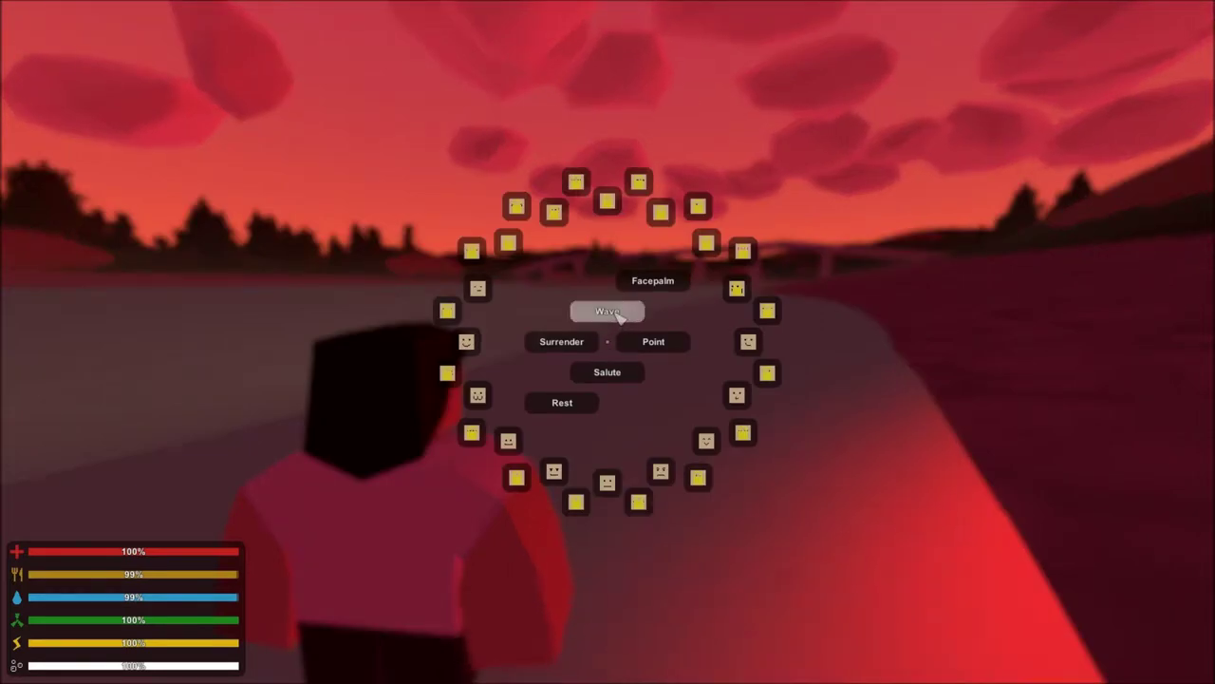
{"action": "left_click", "coordinate": [619, 316]}
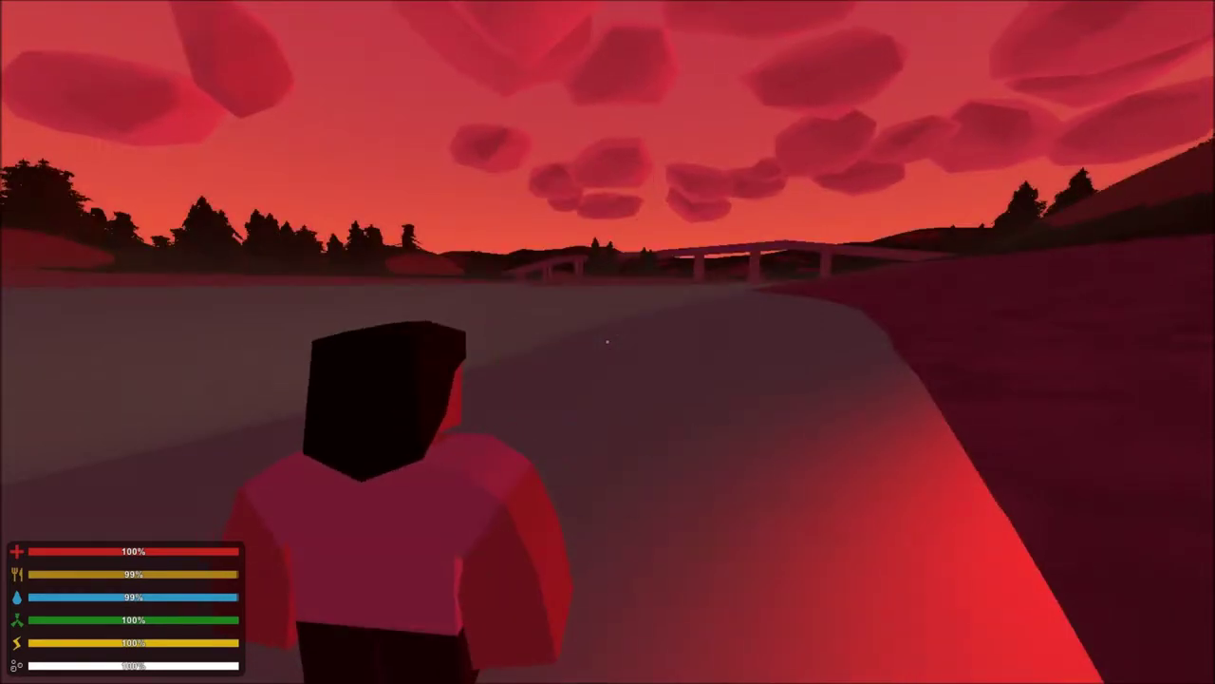
- Perform the Rest, Point and Surrender gestures in turn
{"action": "key", "text": "v"}
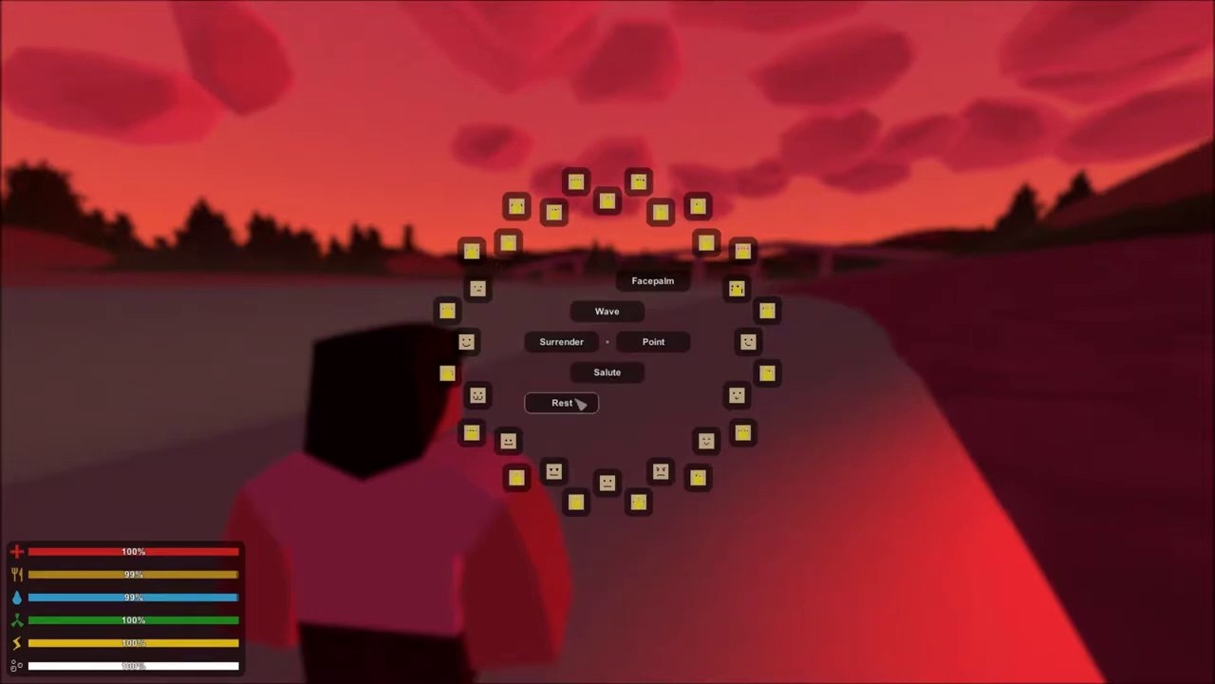
{"action": "left_click", "coordinate": [562, 402]}
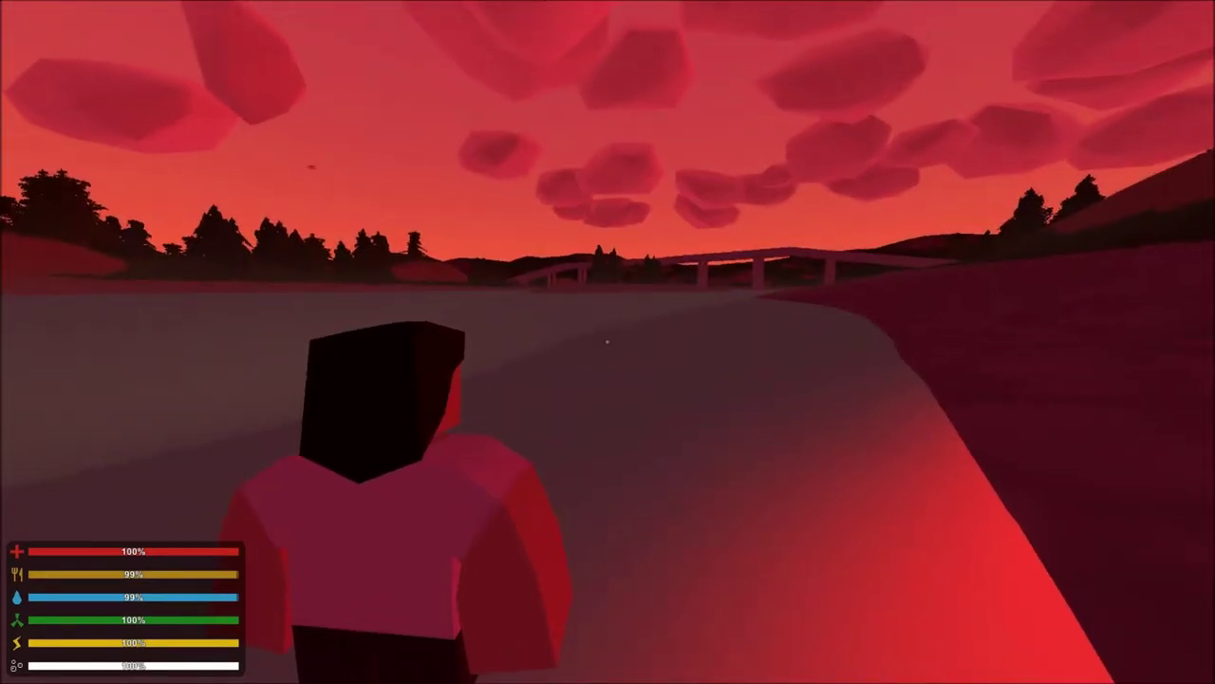
{"action": "key", "text": "v"}
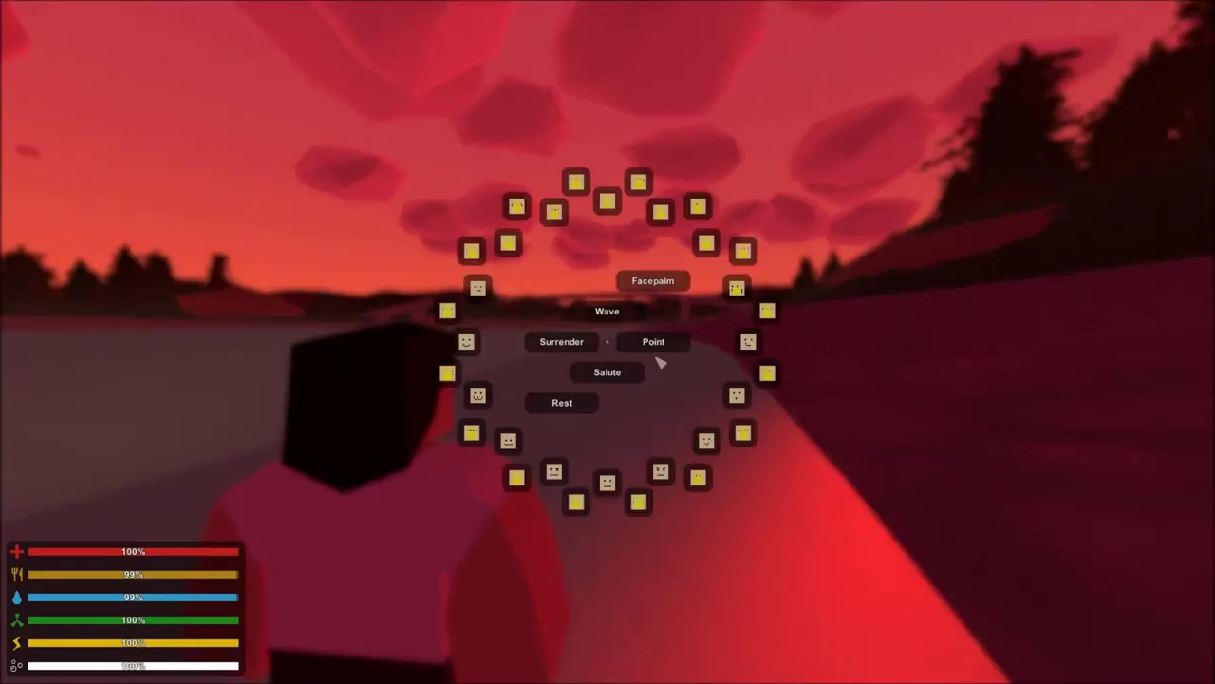
{"action": "left_click", "coordinate": [653, 342]}
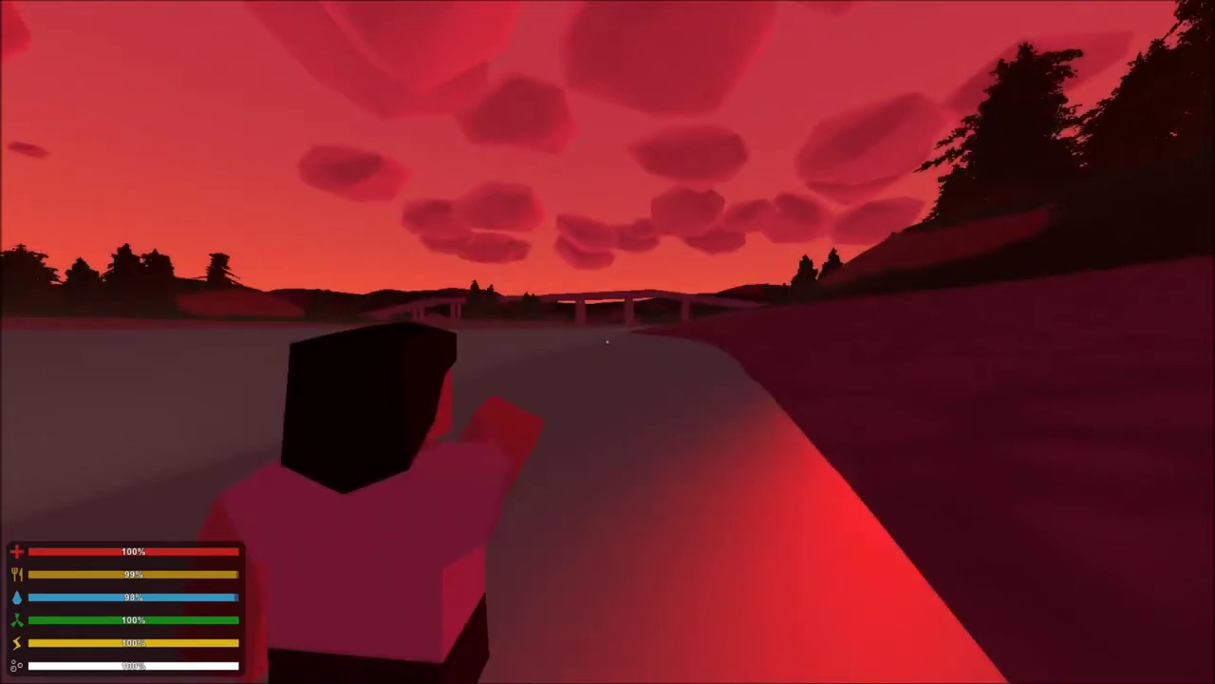
{"action": "key", "text": "v"}
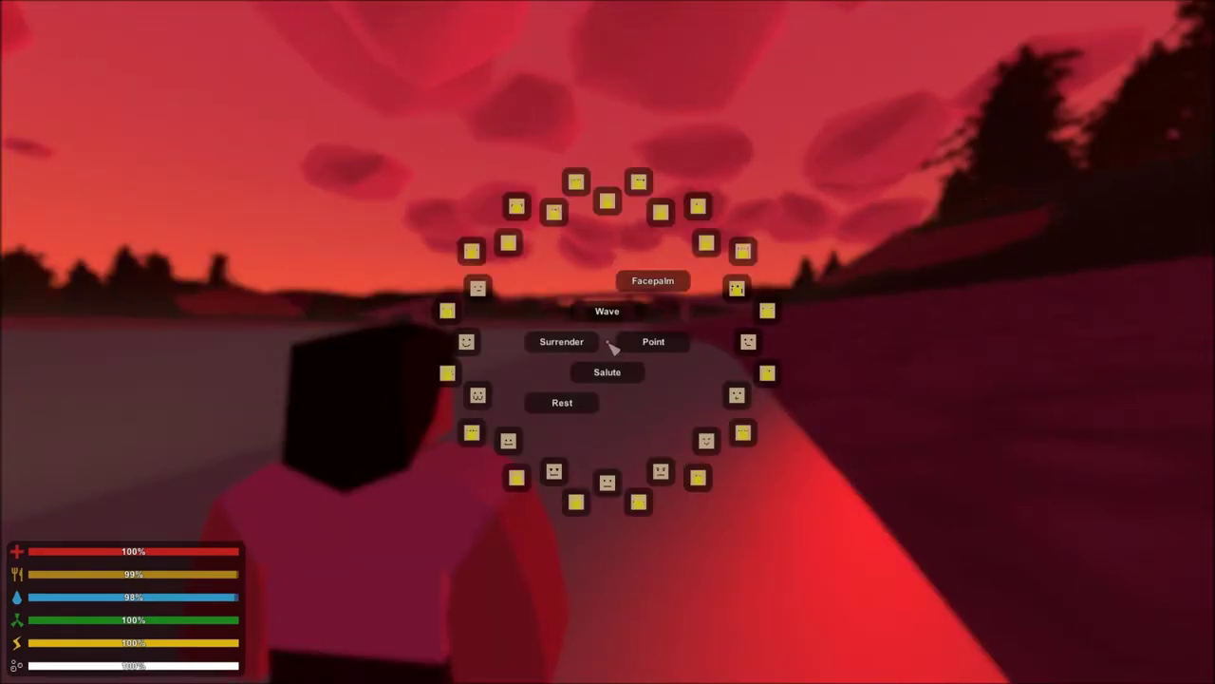
{"action": "left_click", "coordinate": [561, 342]}
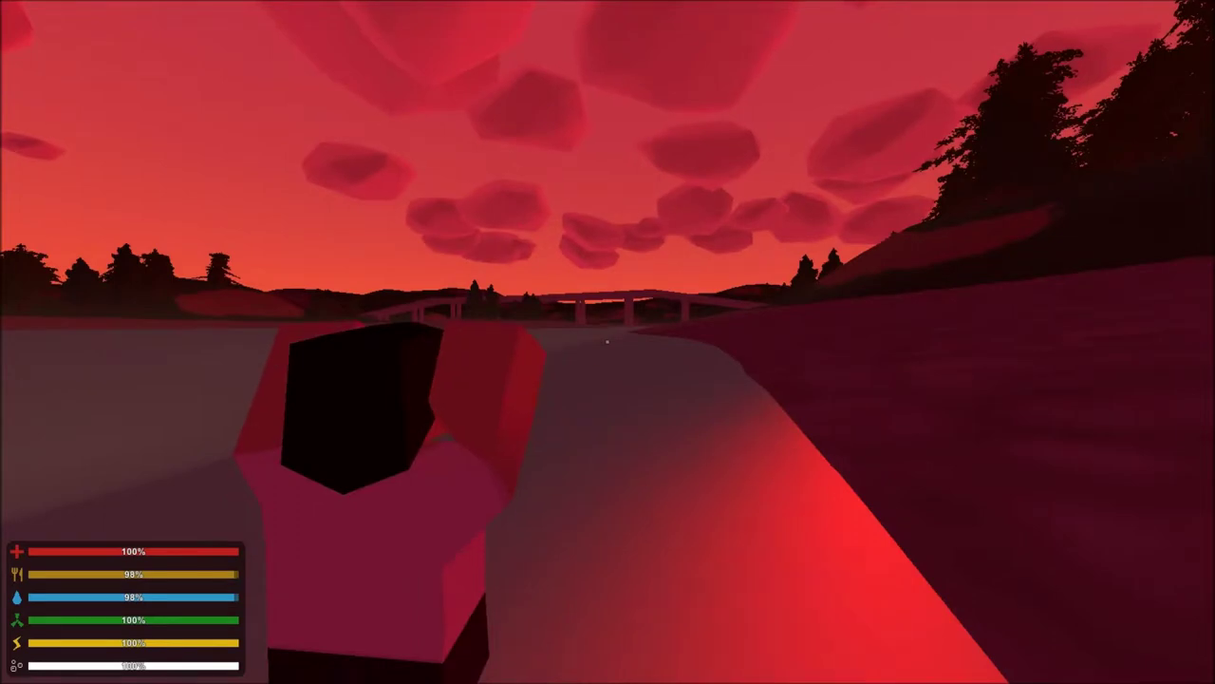
- Perform the Facepalm gesture twice, Surrender again, then Facepalm once more
{"action": "key", "text": "v"}
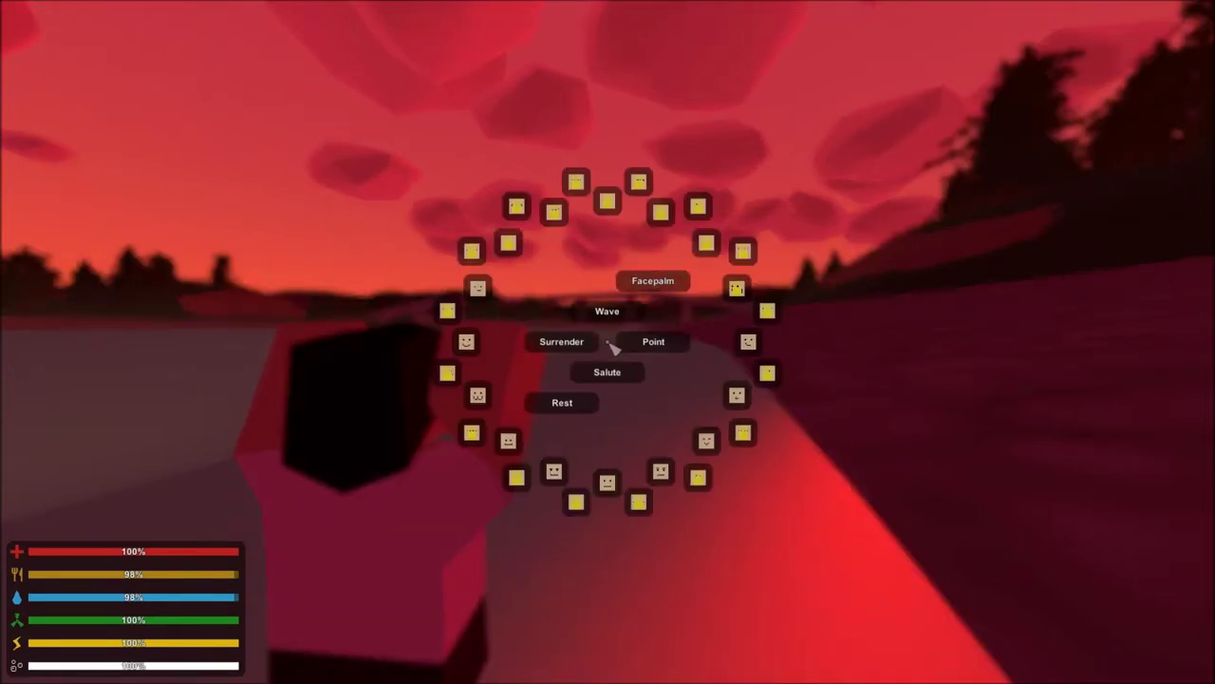
{"action": "left_click", "coordinate": [652, 281]}
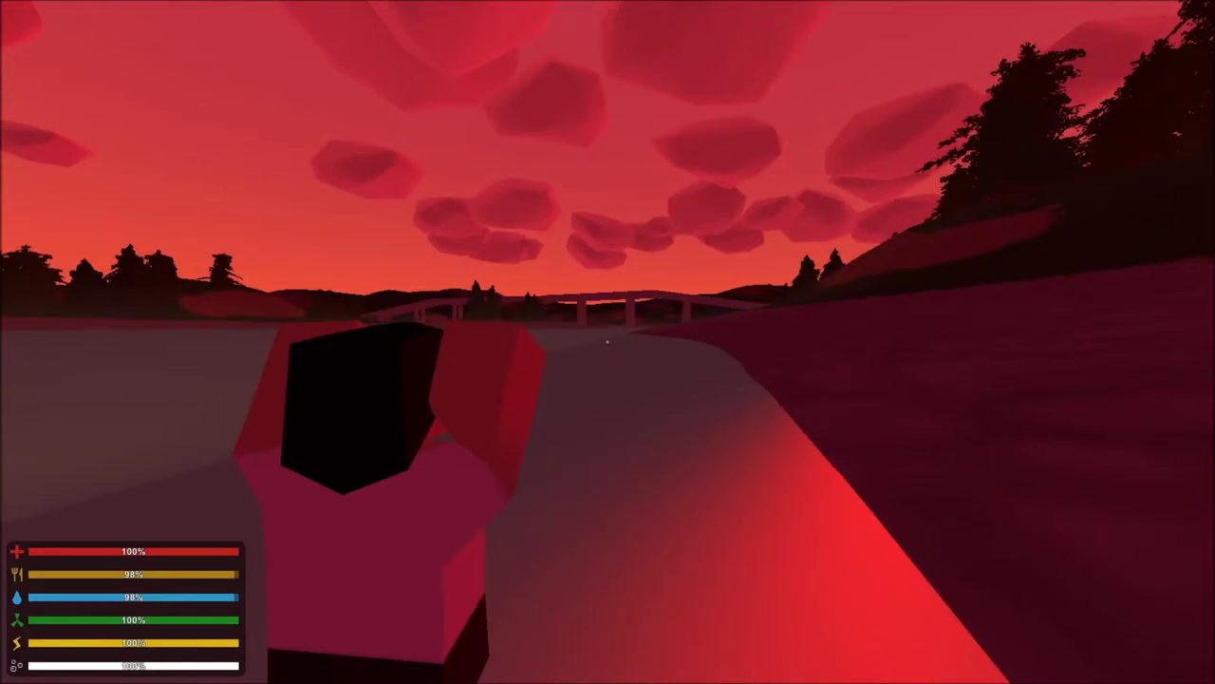
{"action": "key", "text": "v"}
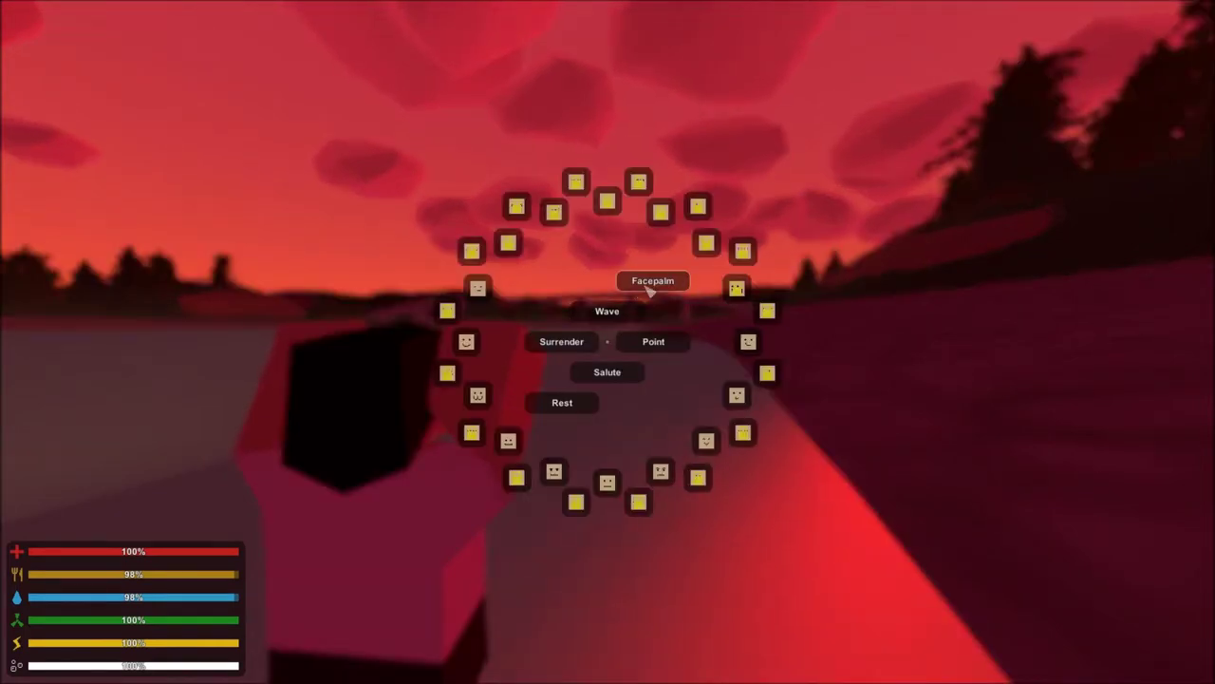
{"action": "left_click", "coordinate": [653, 281]}
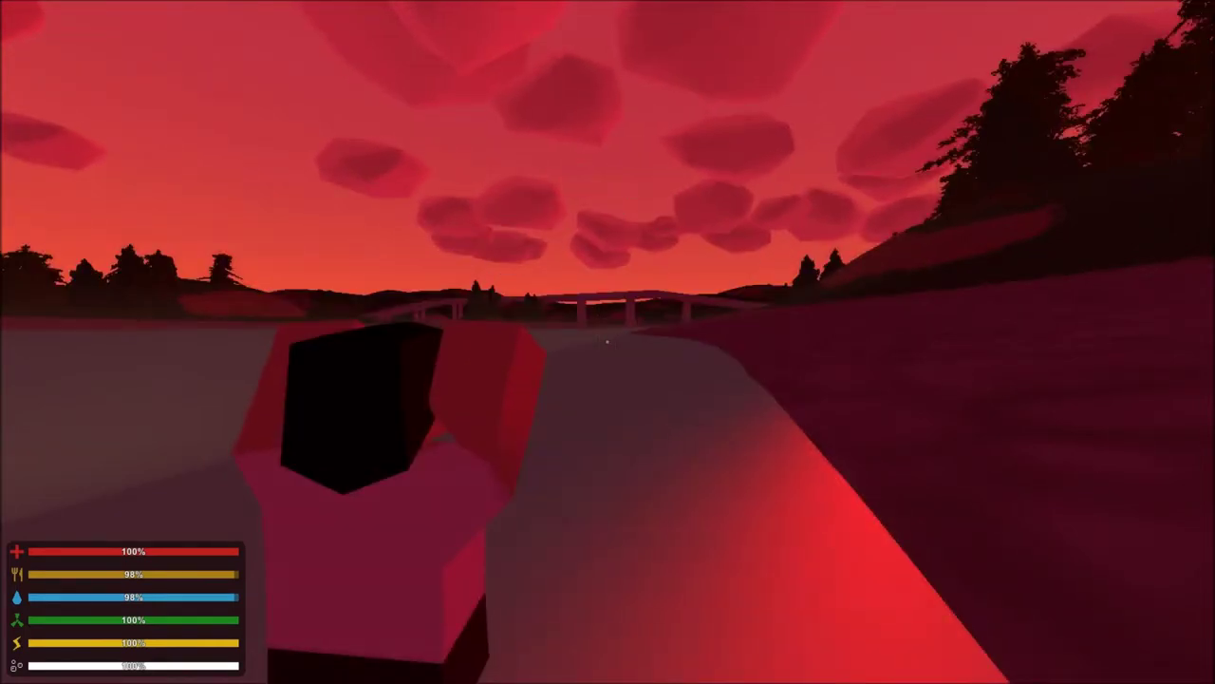
{"action": "key", "text": "v"}
{"action": "left_click", "coordinate": [562, 342]}
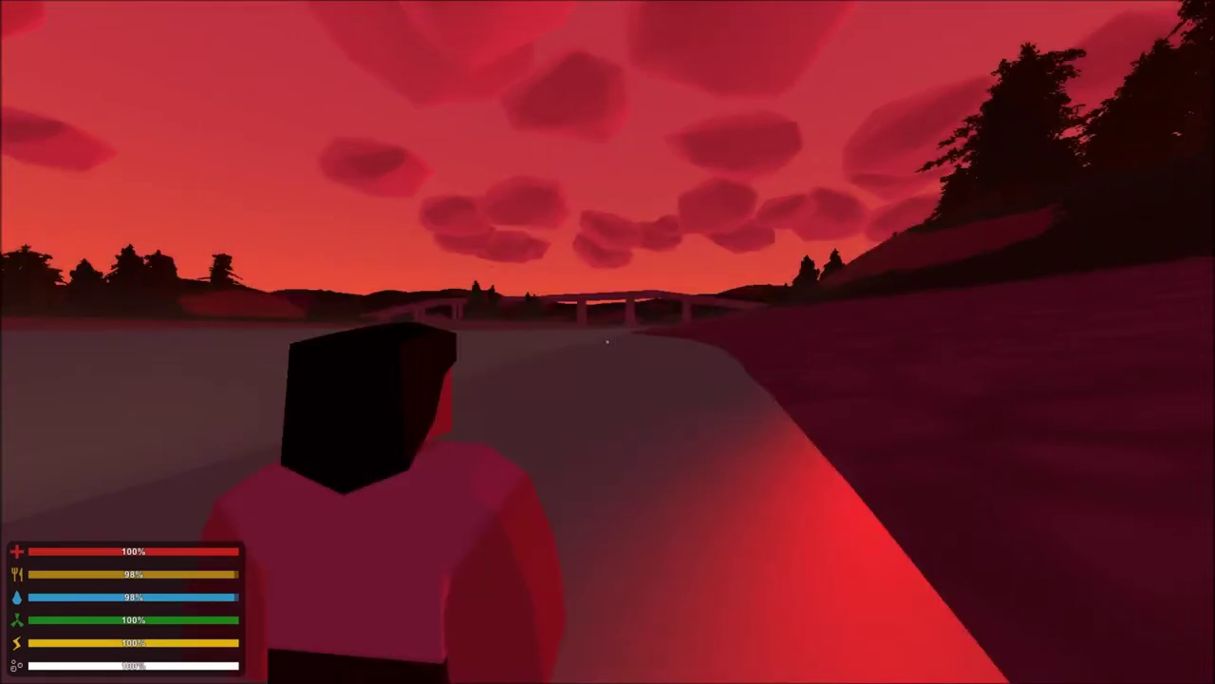
{"action": "key", "text": "v"}
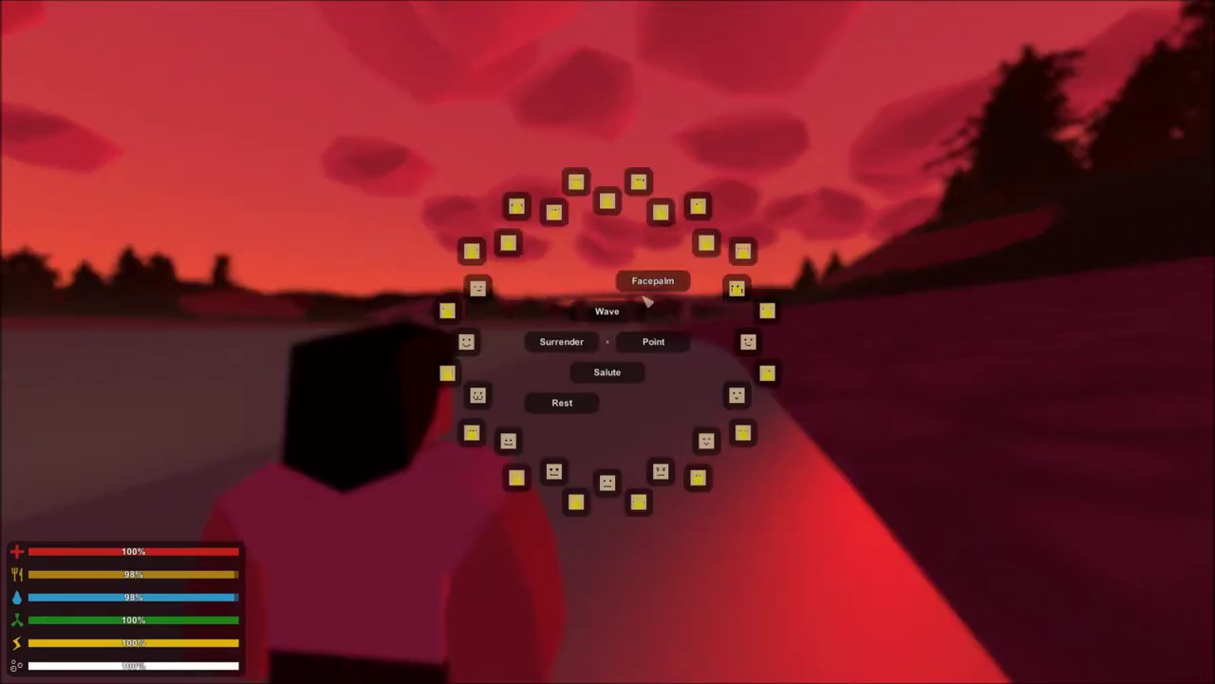
{"action": "left_click", "coordinate": [653, 281]}
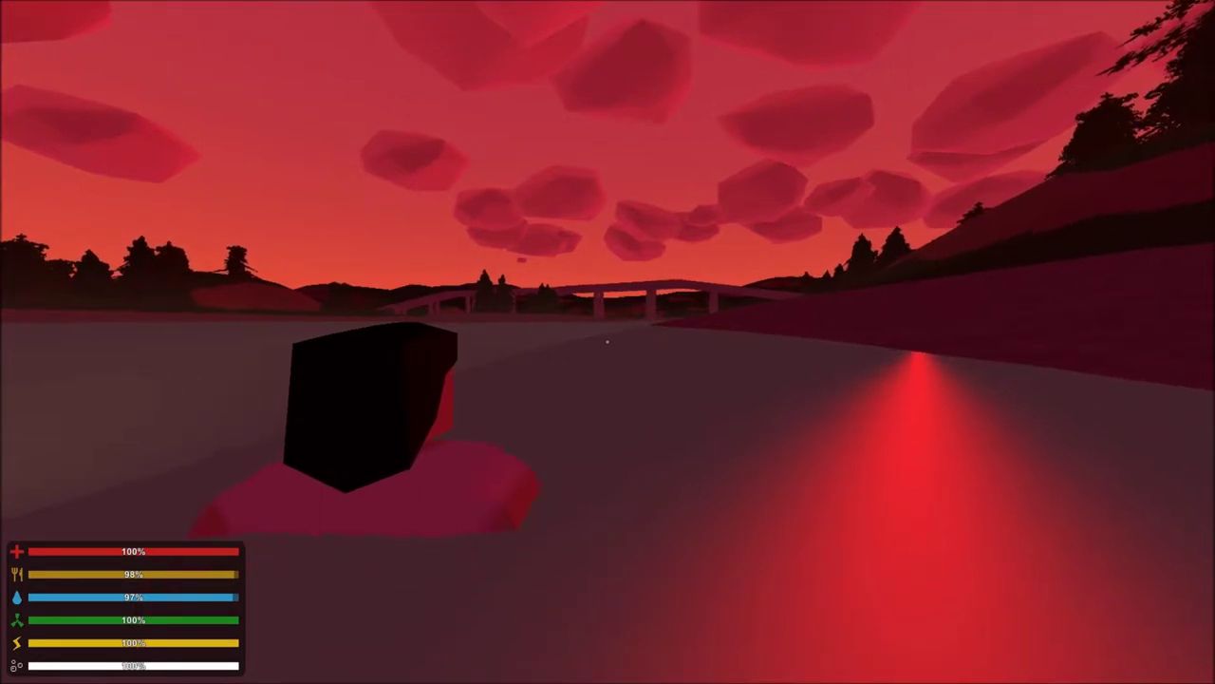
- Switch to first-person view and walk across to the tree clump by the bridge
{"action": "key", "text": "h"}
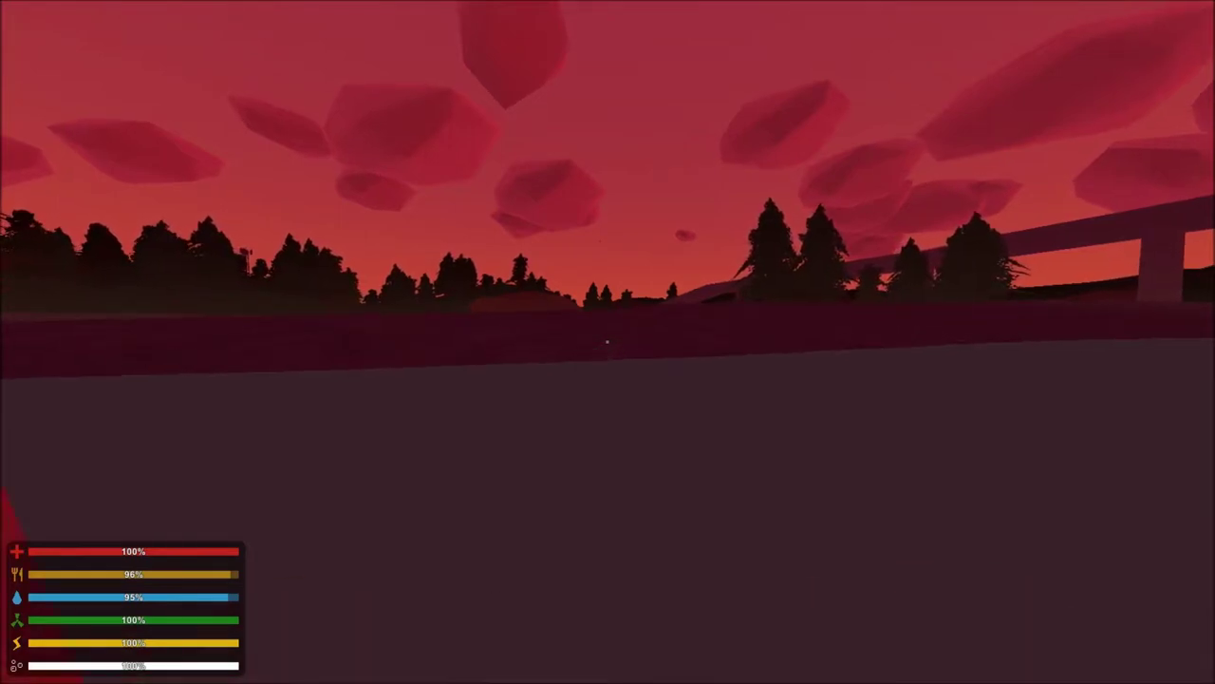
{"action": "key", "text": "w"}
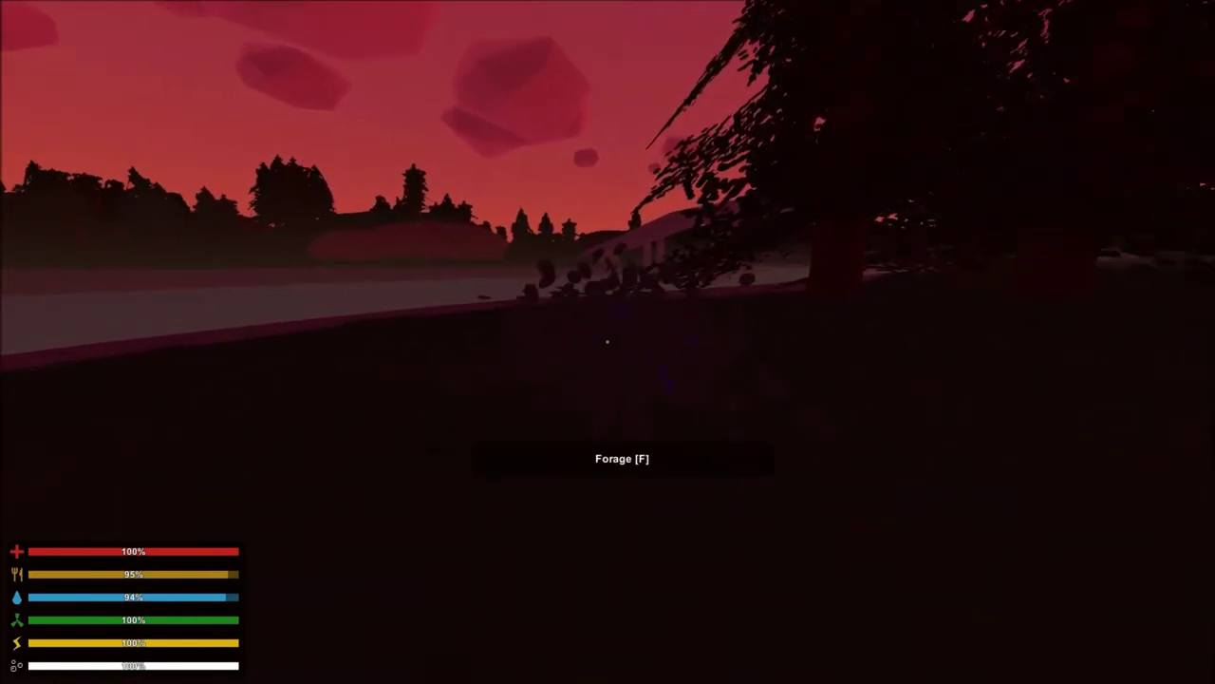
- Forage berries from five bushes on the far bank, one after another
{"action": "key", "text": "f"}
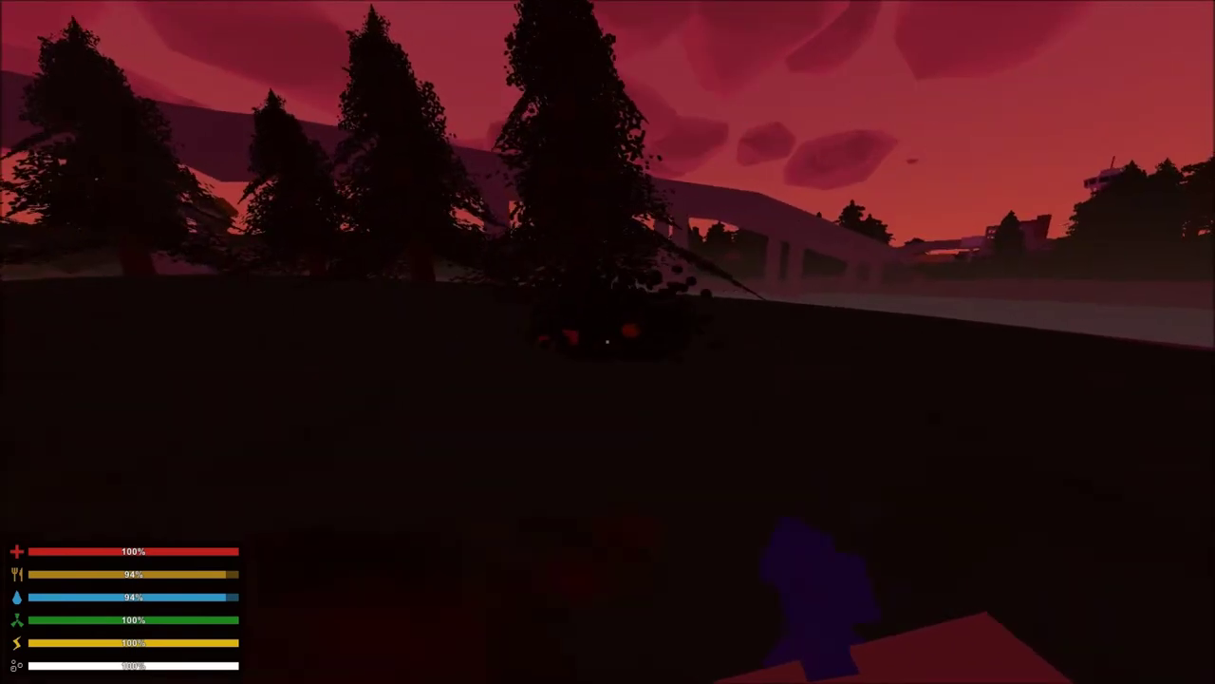
{"action": "key", "text": "f"}
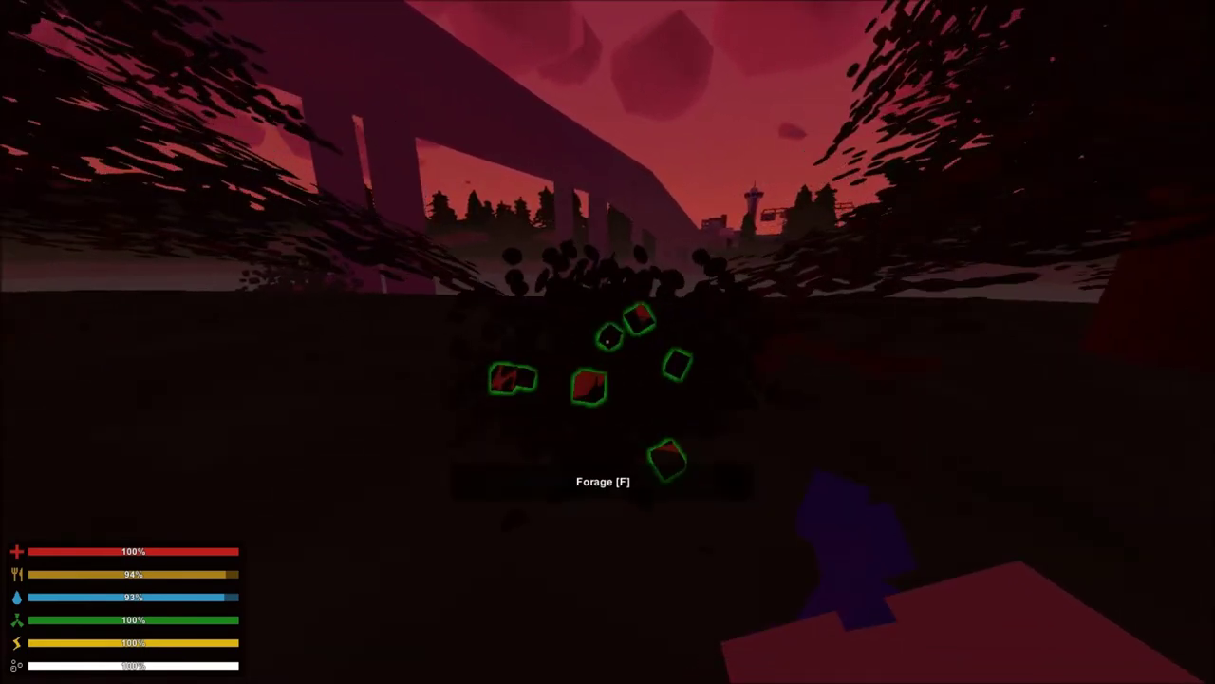
{"action": "key", "text": "f"}
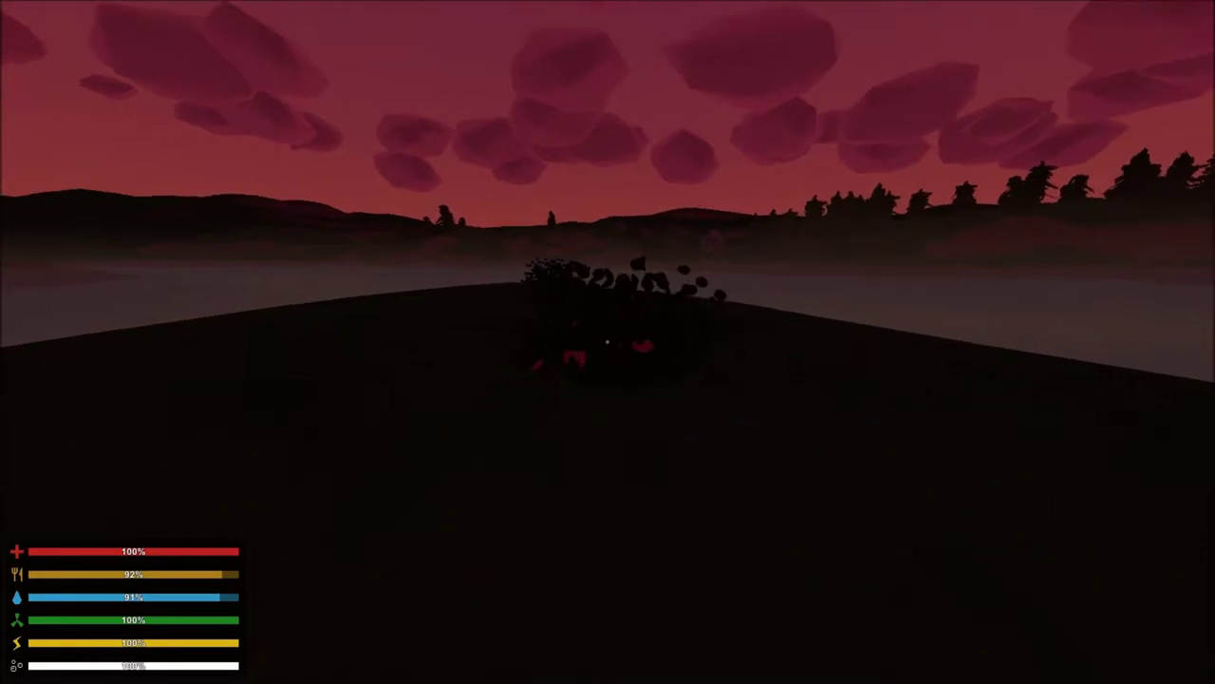
{"action": "key", "text": "f"}
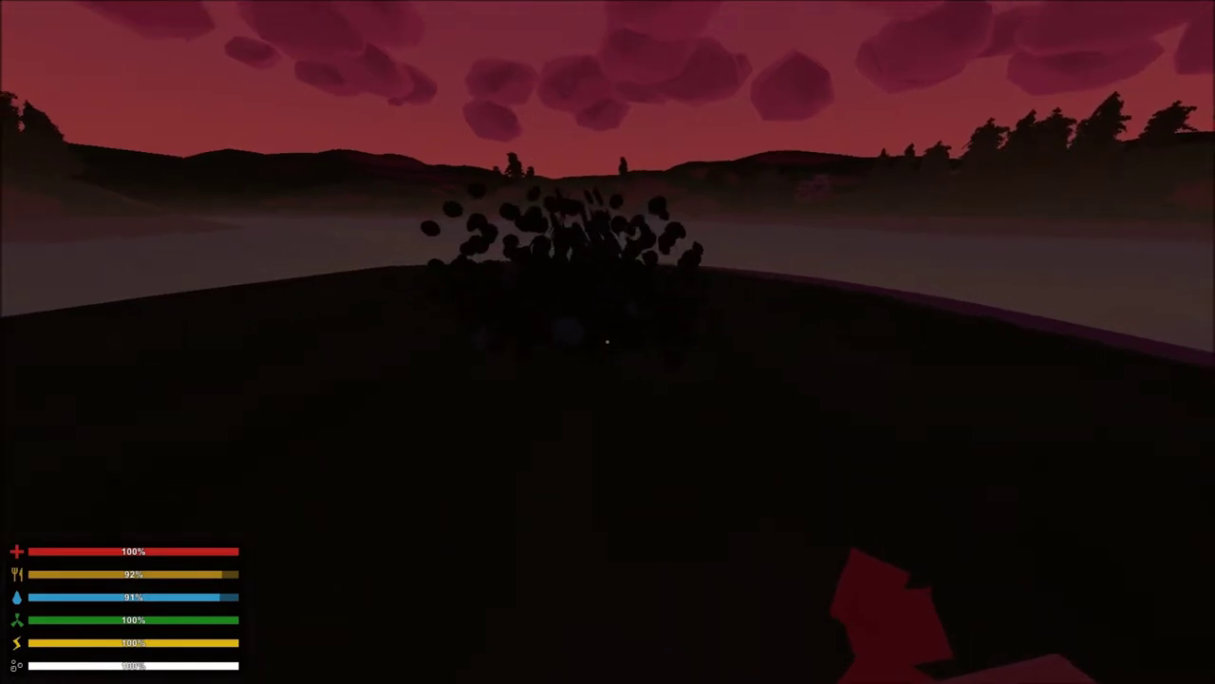
{"action": "key", "text": "f"}
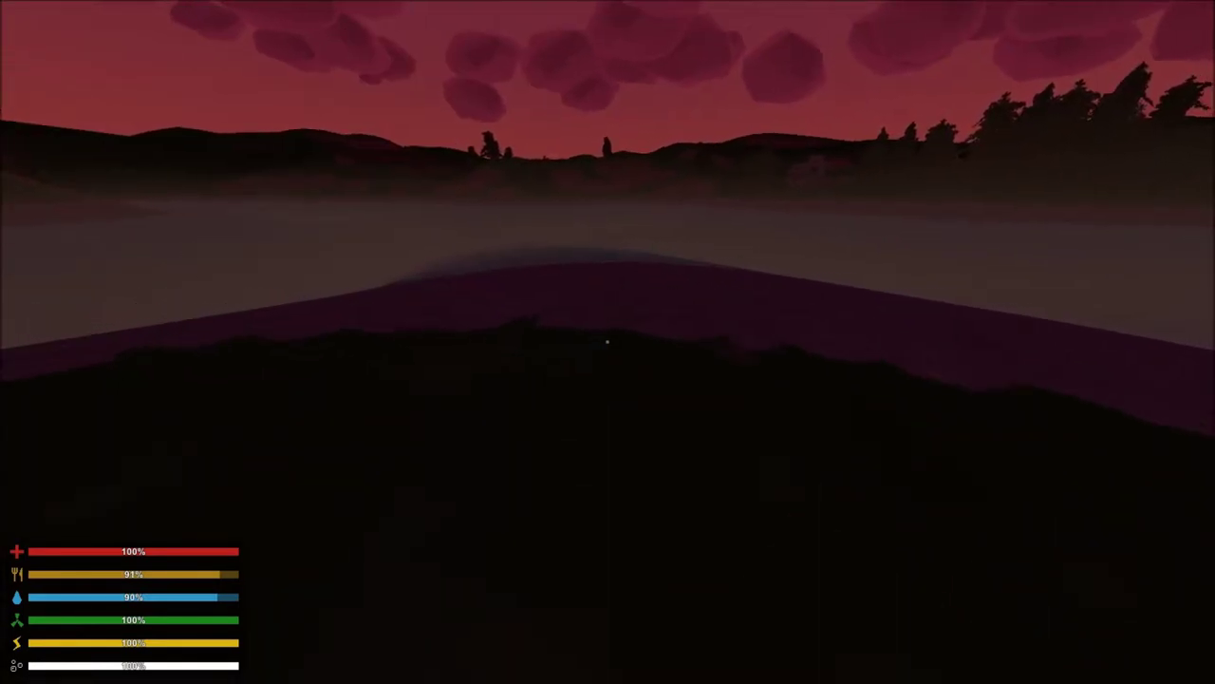
- Sprint across the open field toward the distant town buildings
{"action": "key", "text": "w"}
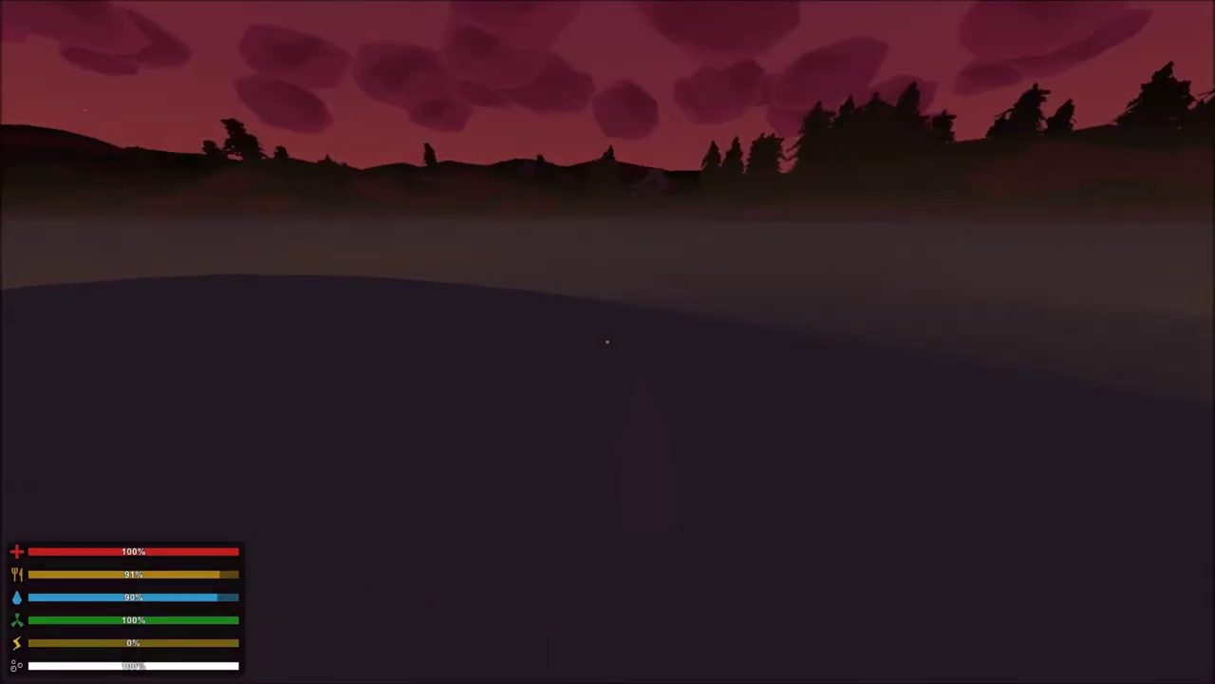
{"action": "key", "text": "w"}
{"action": "key", "text": "w"}
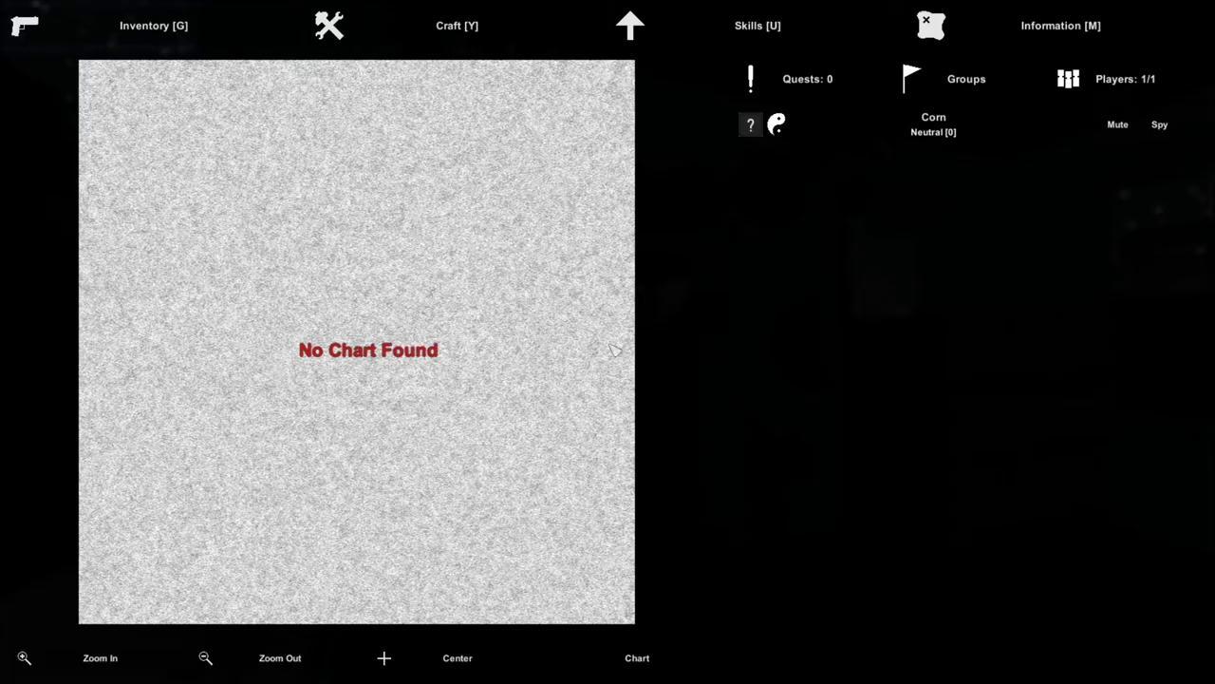
- Upgrade Toughness to level I on the Skills page, then show the inventory
{"action": "key", "text": "u"}
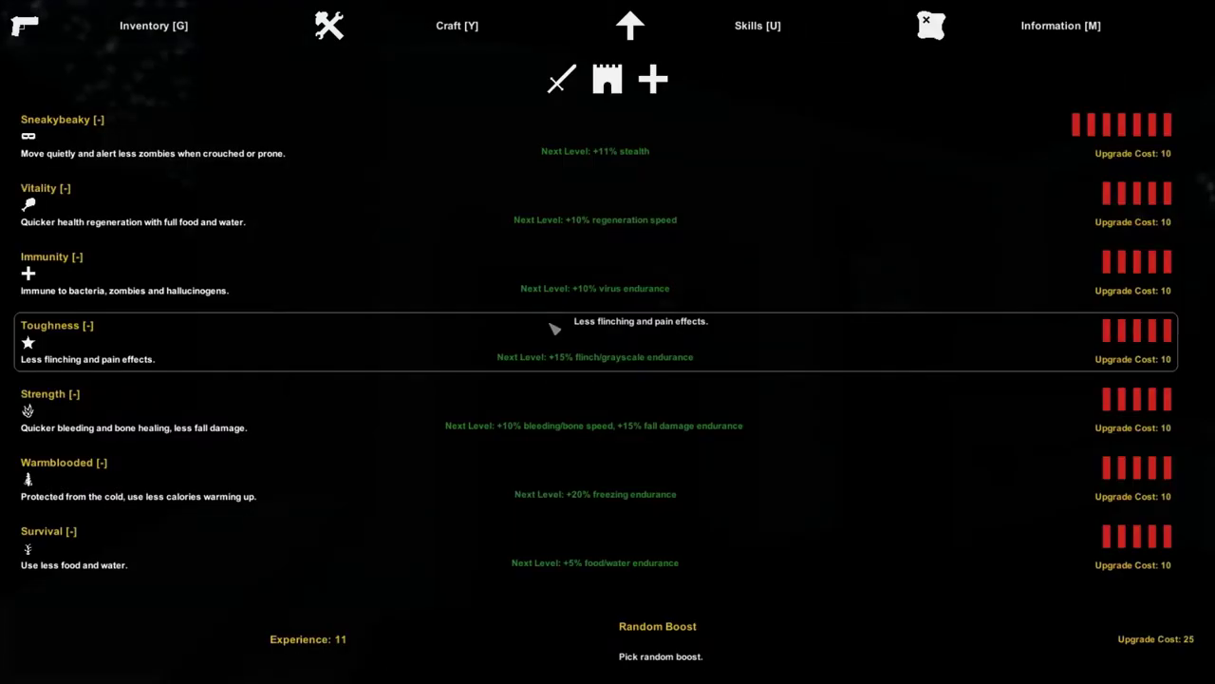
{"action": "left_click", "coordinate": [555, 328]}
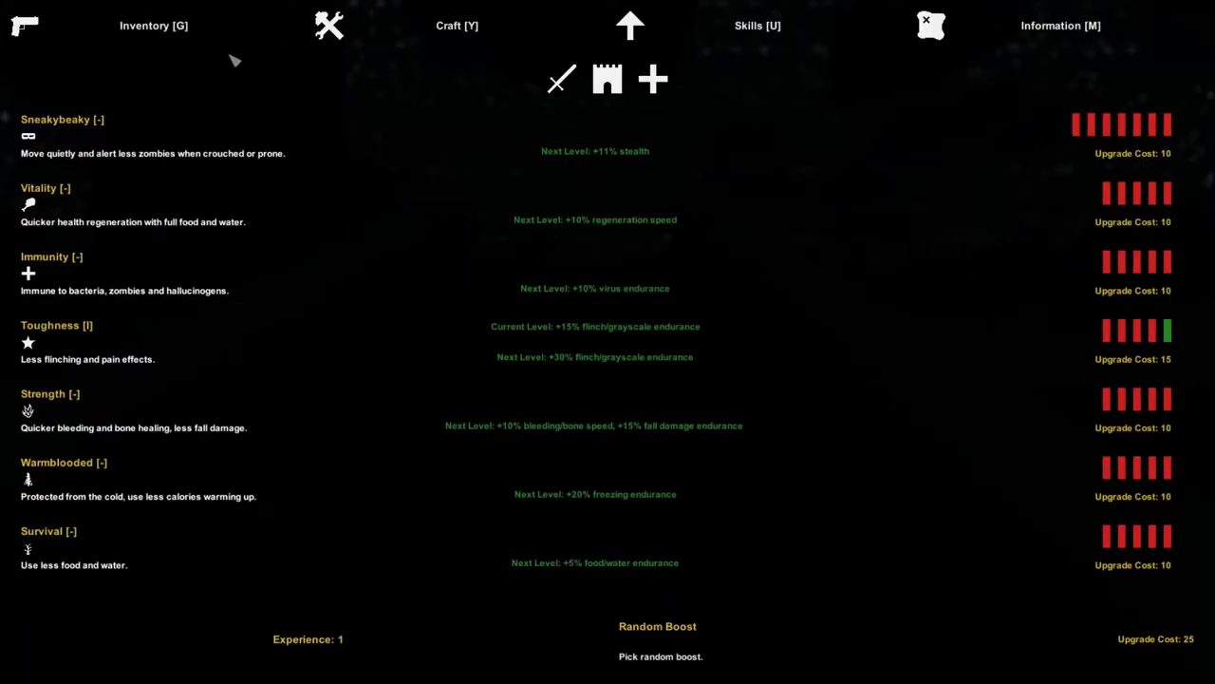
{"action": "left_click", "coordinate": [197, 41]}
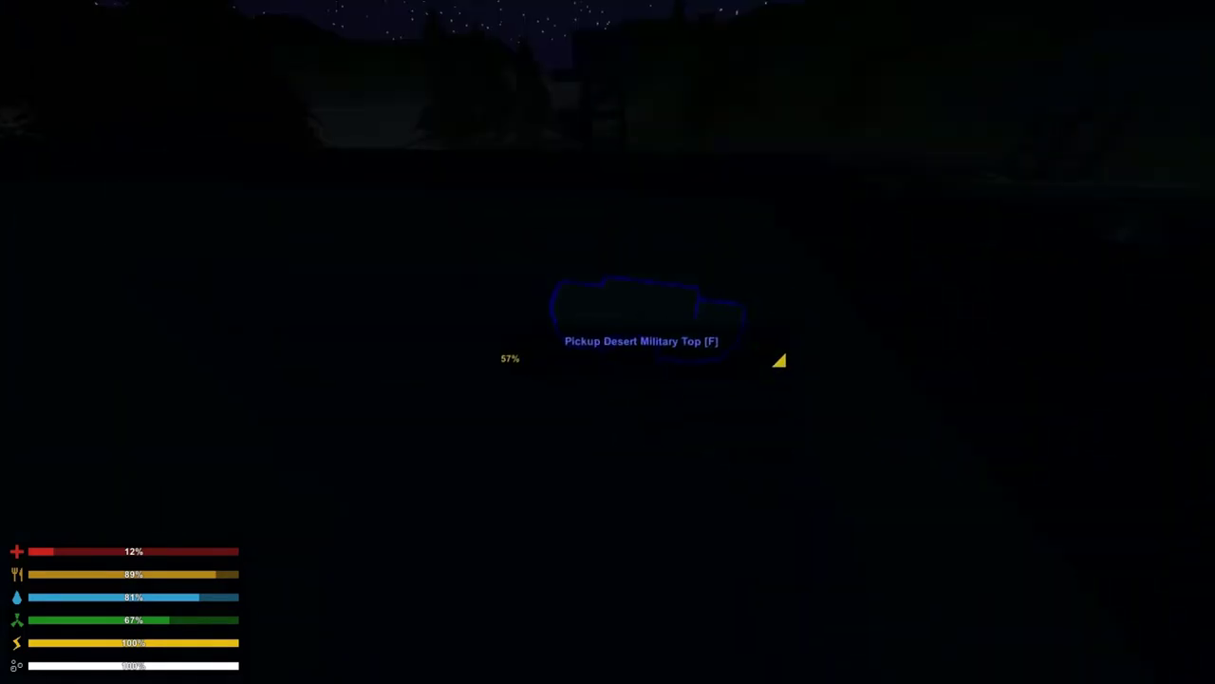
- Pick up and wear the Desert Military Top, dropping the White T-Shirt nearby
{"action": "key", "text": "f"}
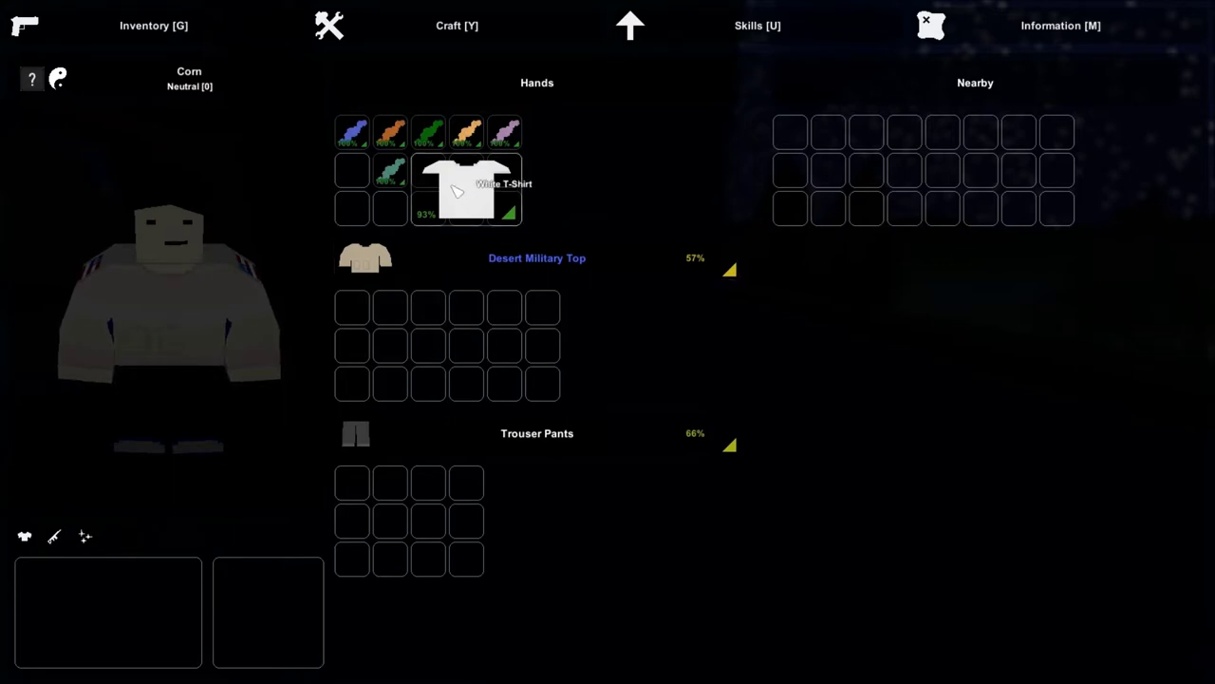
{"action": "left_click_drag", "start_coordinate": [457, 190], "coordinate": [826, 151]}
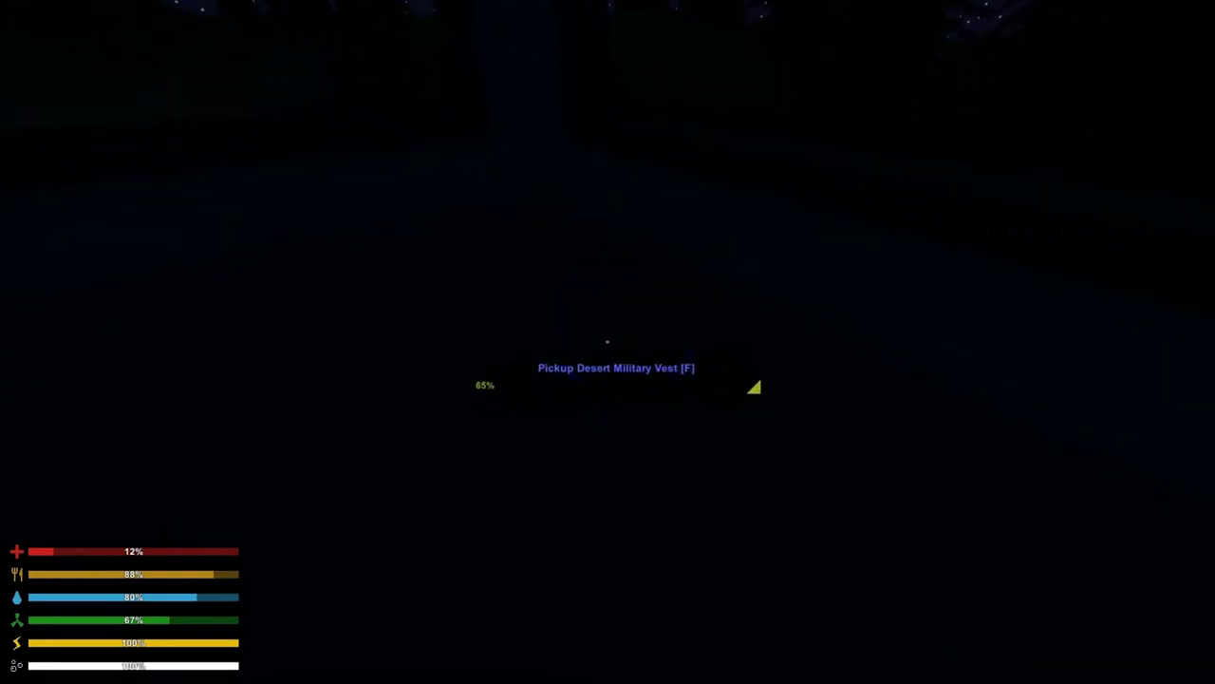
- Check in the inventory that the 65% Desert Military Vest is worn
{"action": "key", "text": "g"}
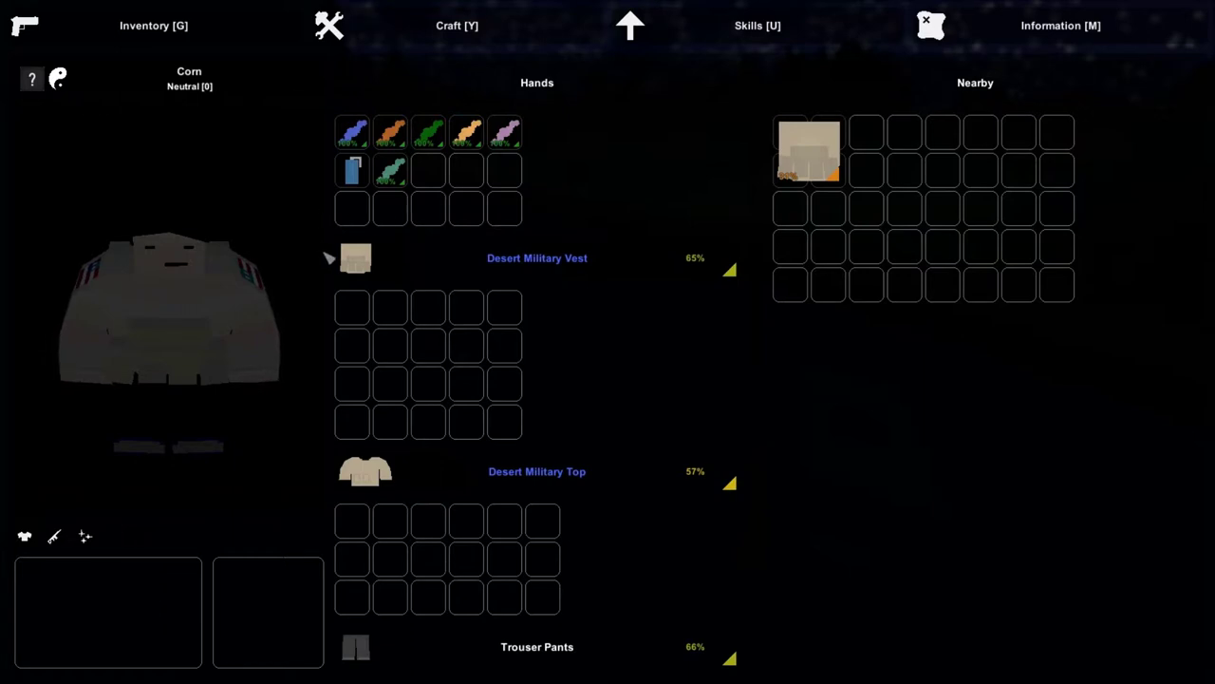
{"action": "key", "text": "g"}
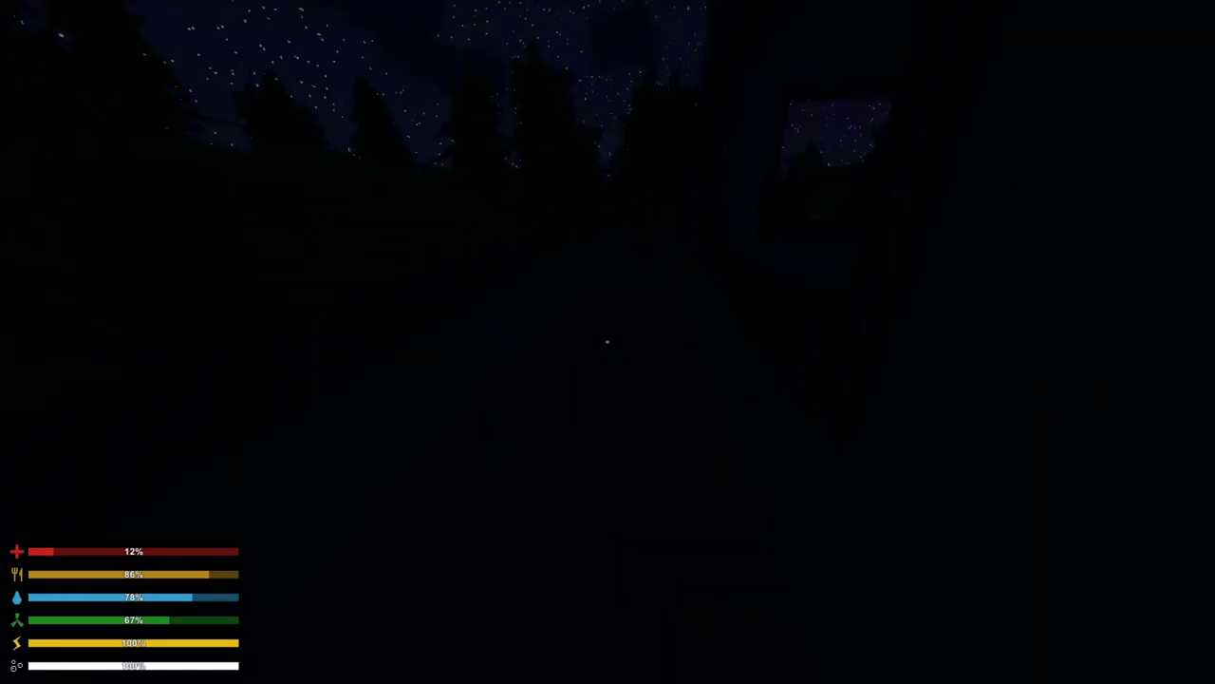
- Eat the Raw Vermillion Berries from Hands, raising health to 17%
{"action": "key", "text": "g"}
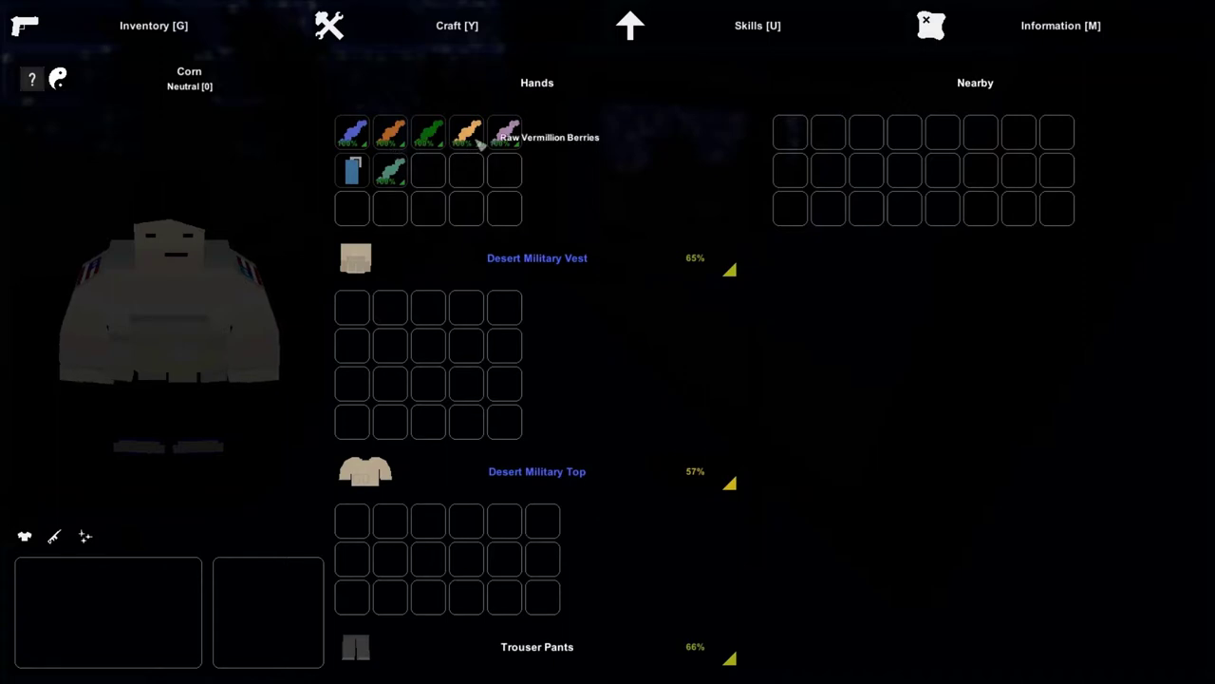
{"action": "left_click_drag", "start_coordinate": [478, 143], "coordinate": [318, 190]}
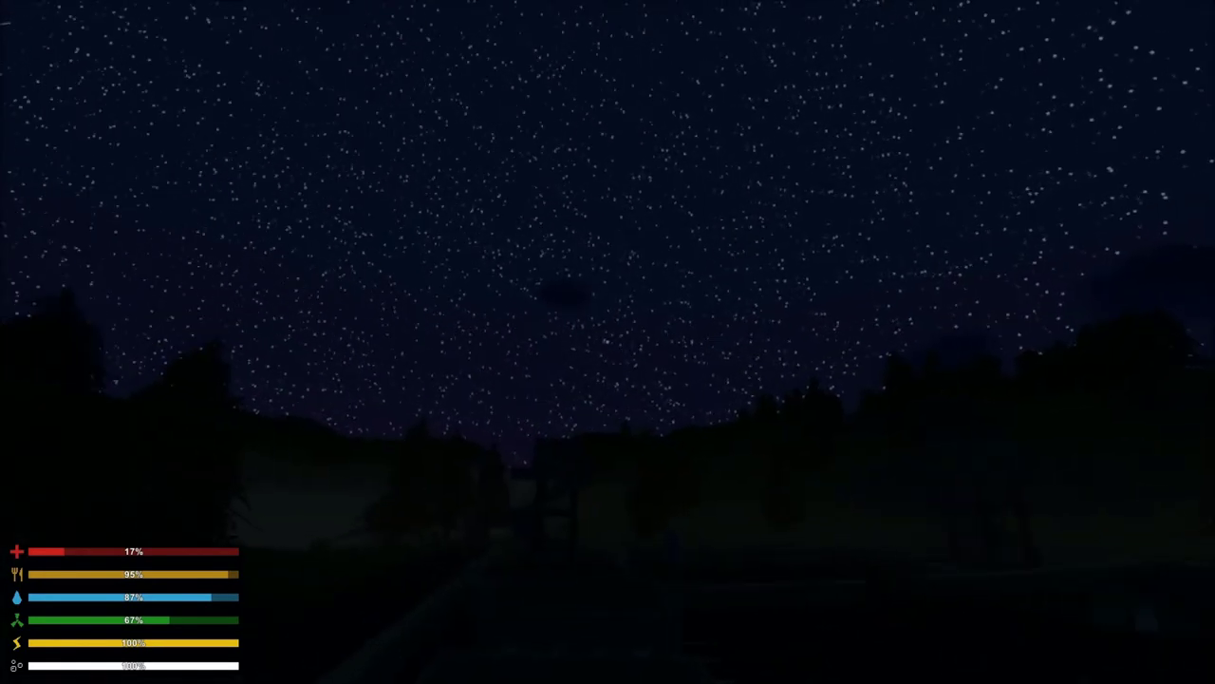
- Look around the night treeline, then show the inventory with worn gear and nearby items
{"action": "key", "text": "w"}
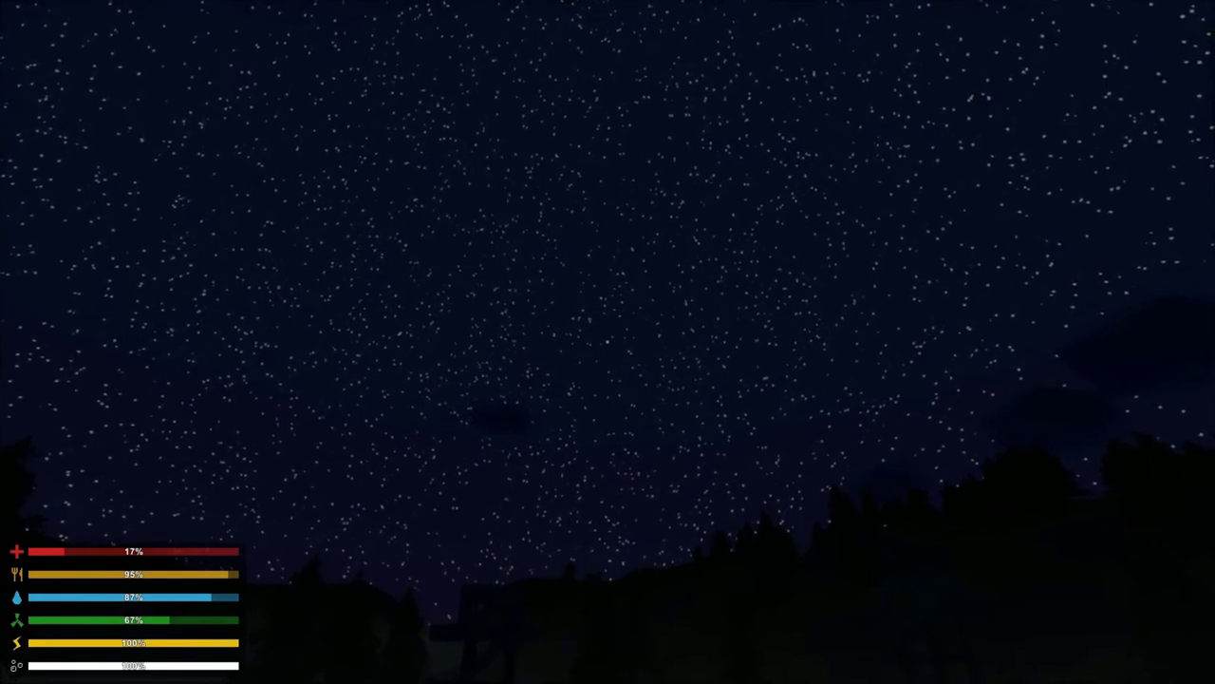
{"action": "key", "text": "w"}
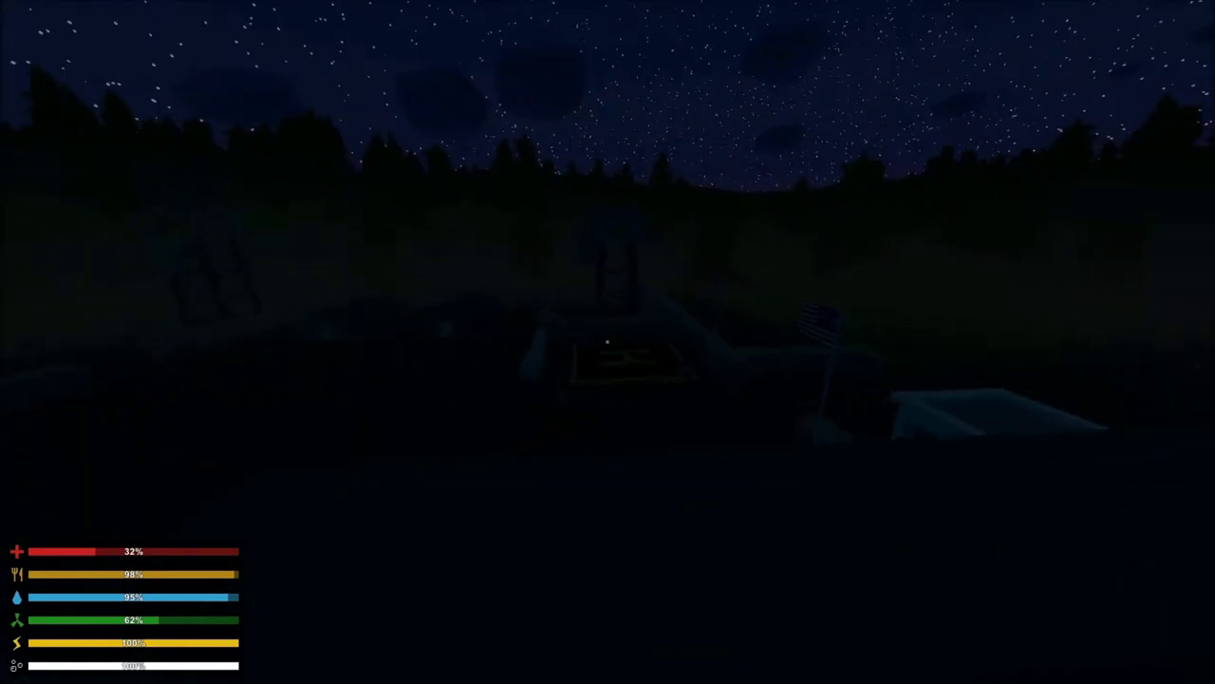
{"action": "key", "text": "g"}
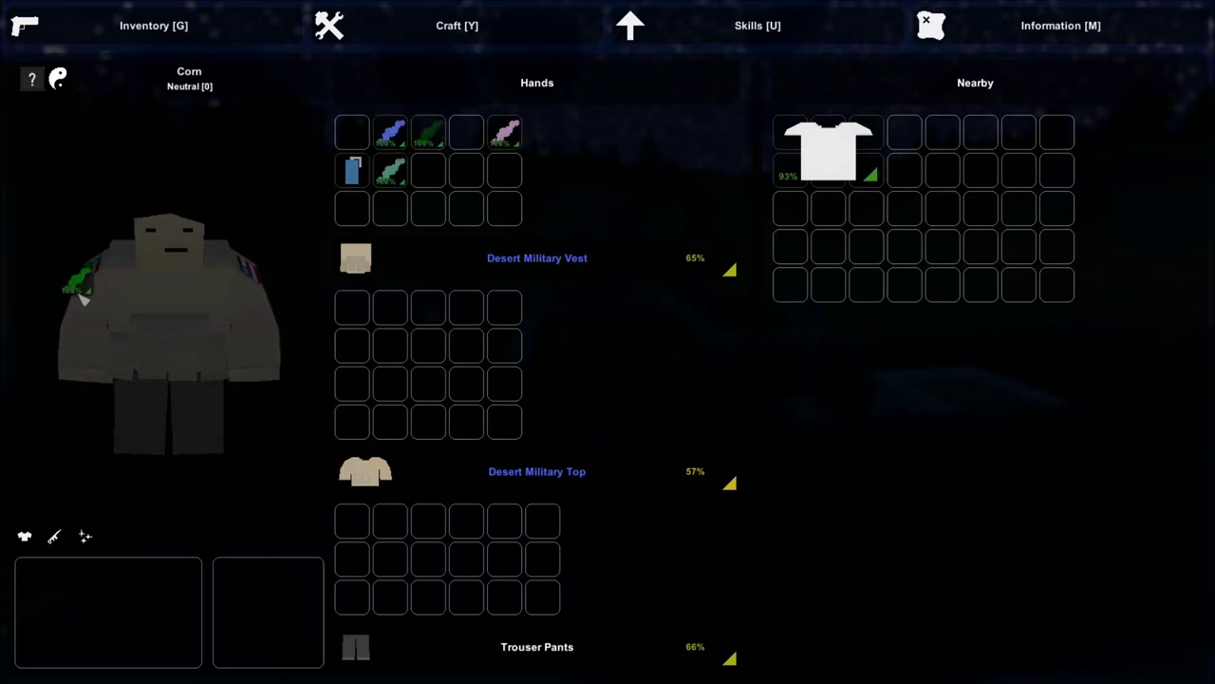
- Eat the Raw Jade Berries from the Hands slots and return to the game
{"action": "left_click_drag", "start_coordinate": [432, 138], "coordinate": [128, 294]}
{"action": "key", "text": "g"}
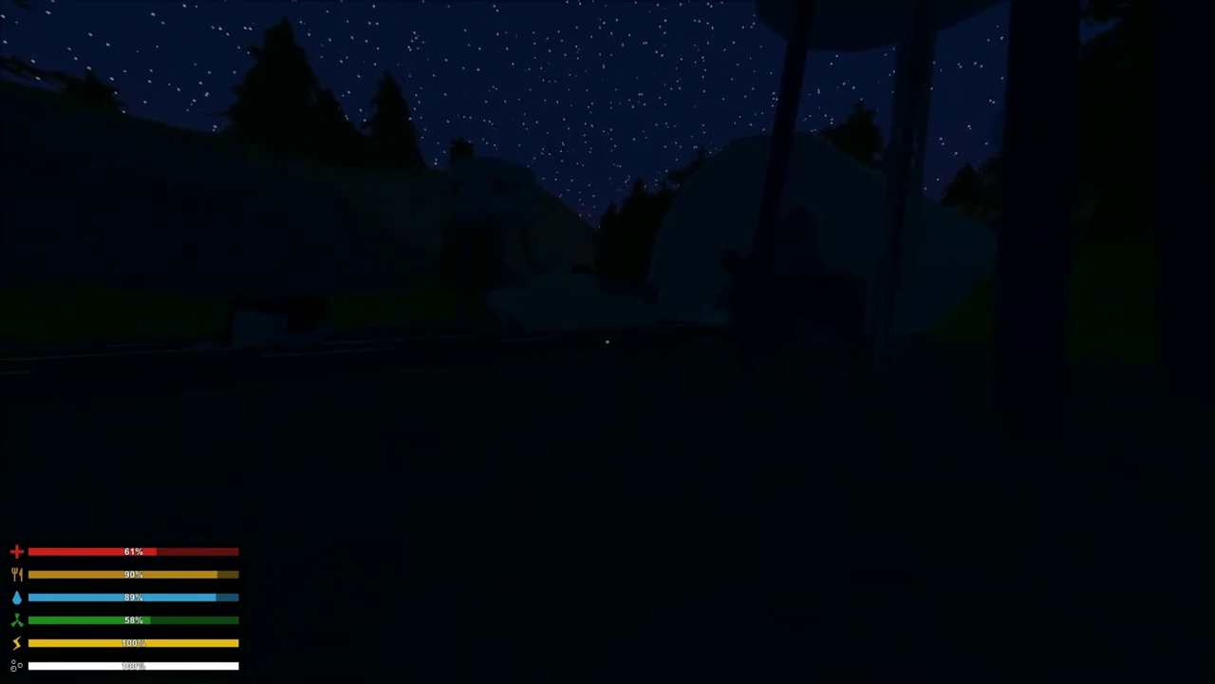
- Check the inventory gear, including the 77% Military Knife, on the way to the road
{"action": "key", "text": "g"}
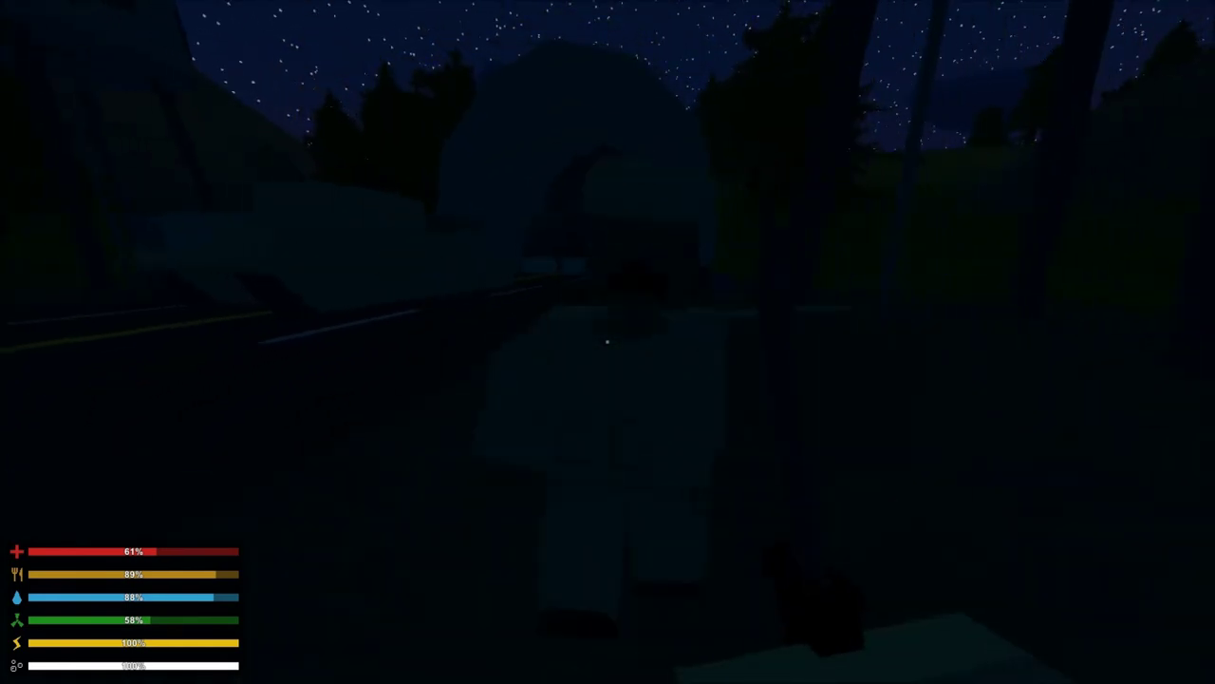
- Kill the nearby zombie and pick up the White Smoke grenade it dropped
{"action": "left_click", "coordinate": [608, 341]}
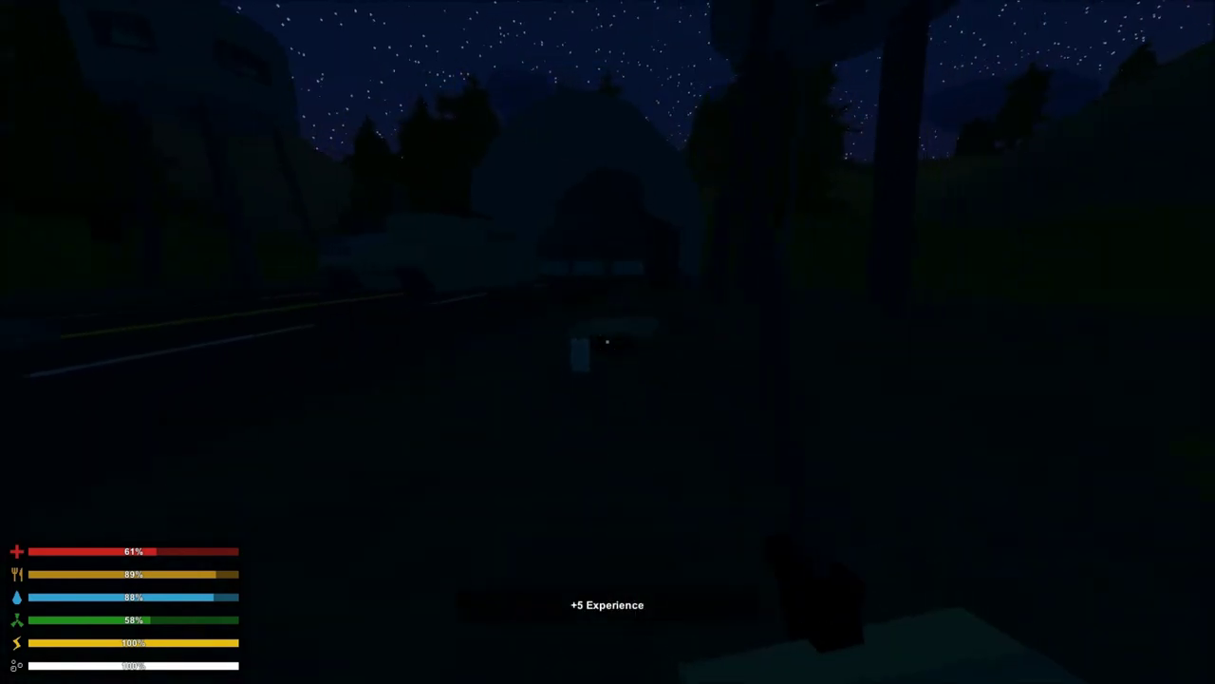
{"action": "key", "text": "w"}
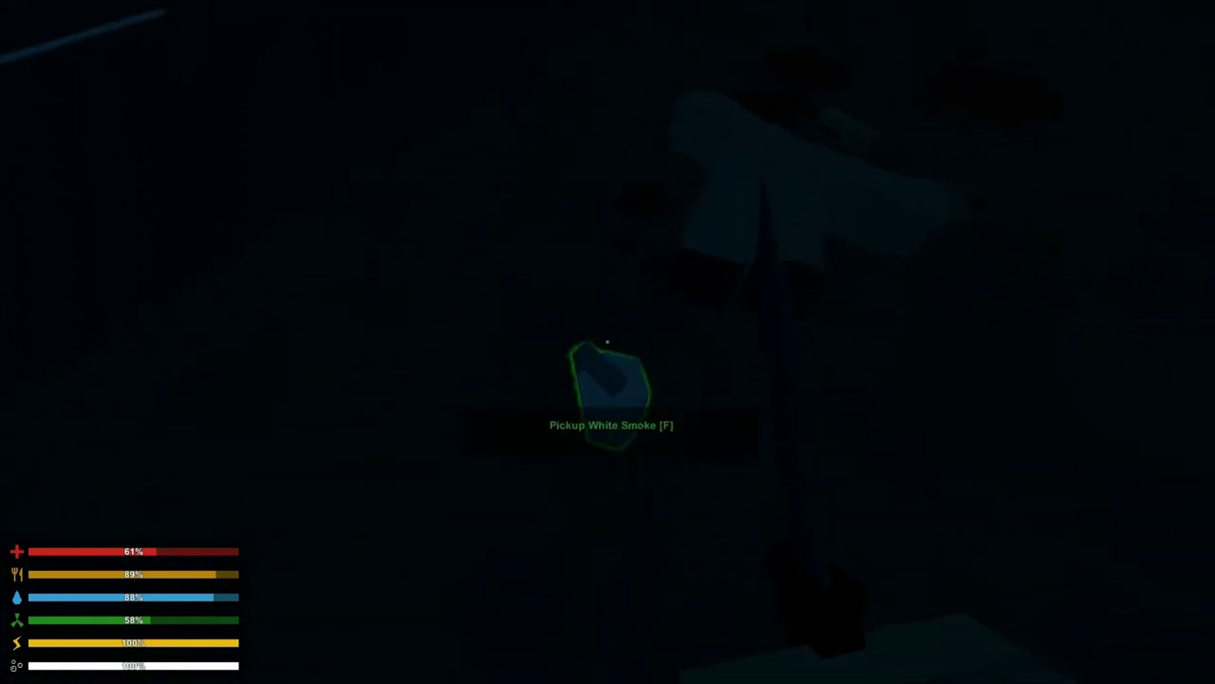
{"action": "key", "text": "f"}
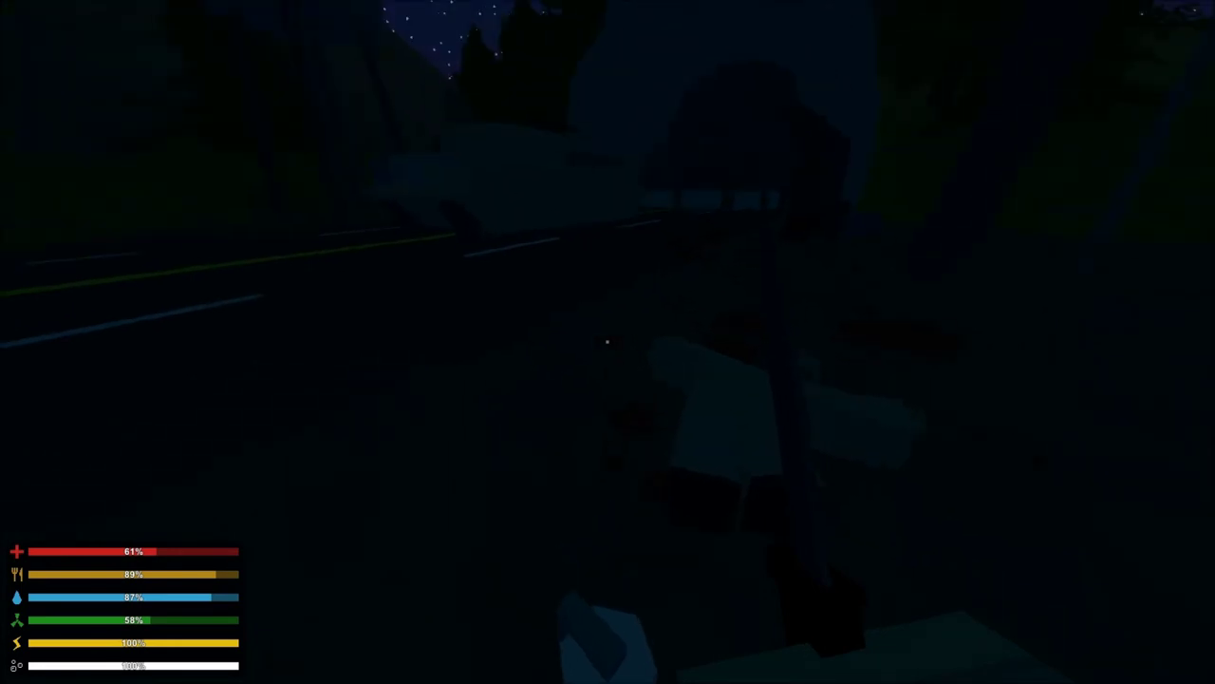
{"action": "key", "text": "g"}
{"action": "key", "text": "g"}
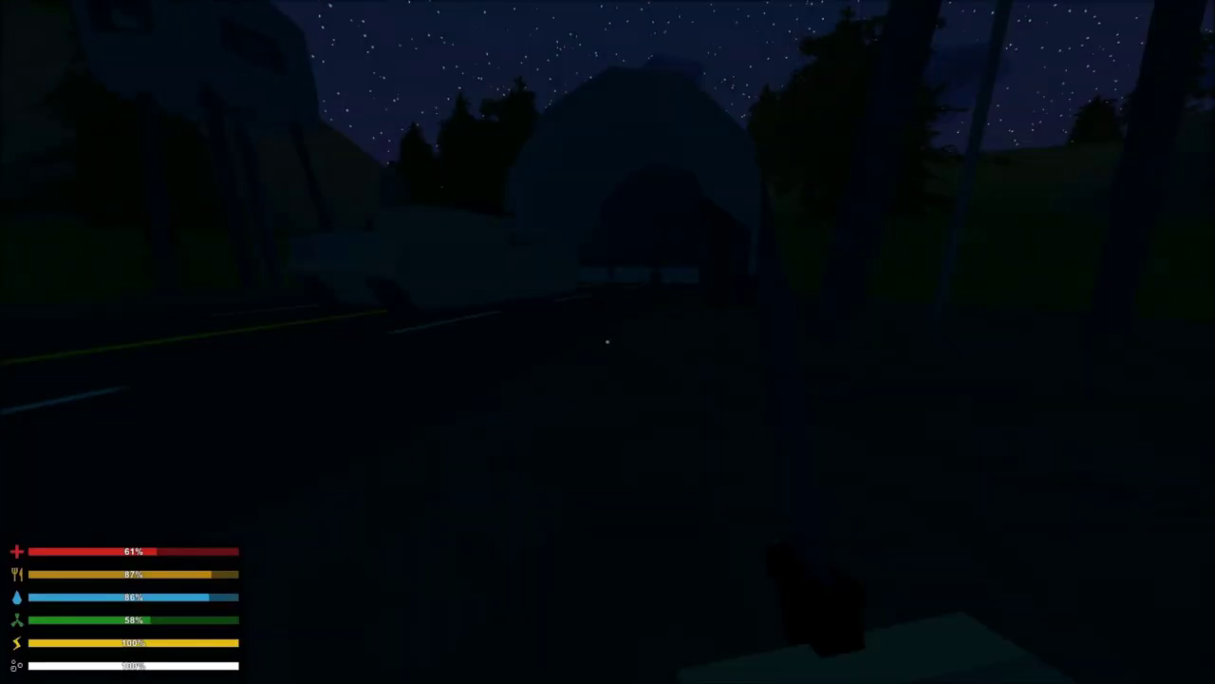
- Walk along the dark road and attack the next zombie approaching
{"action": "key", "text": "w"}
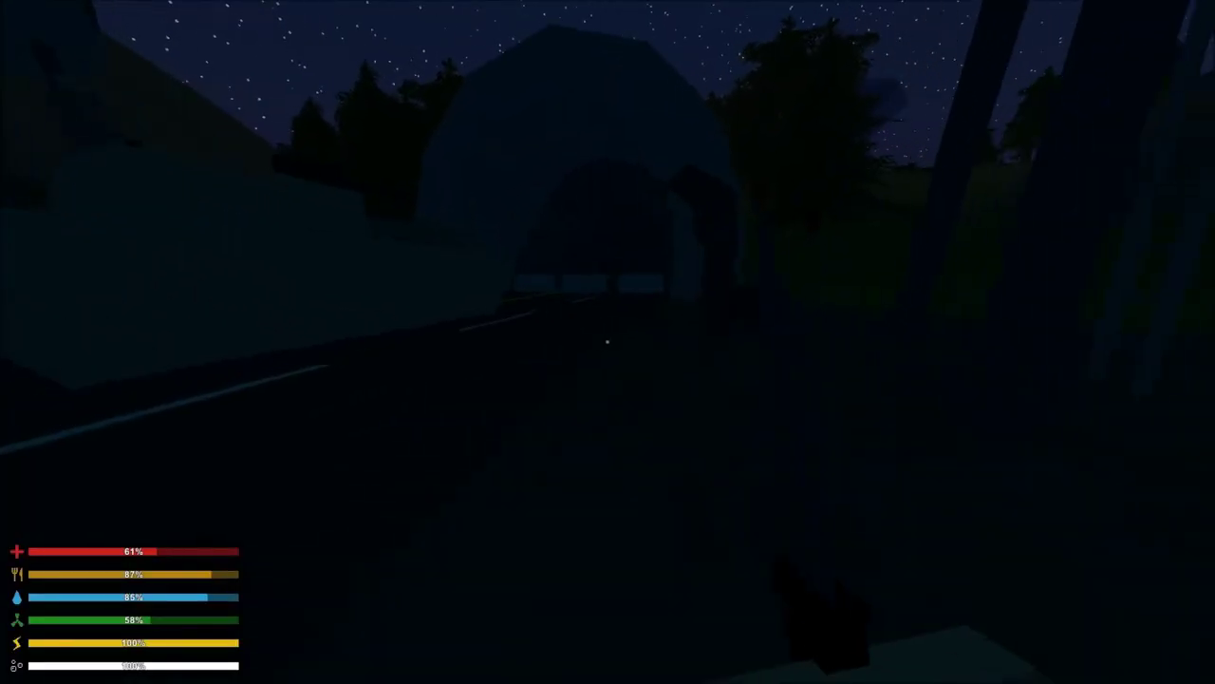
{"action": "key", "text": "w"}
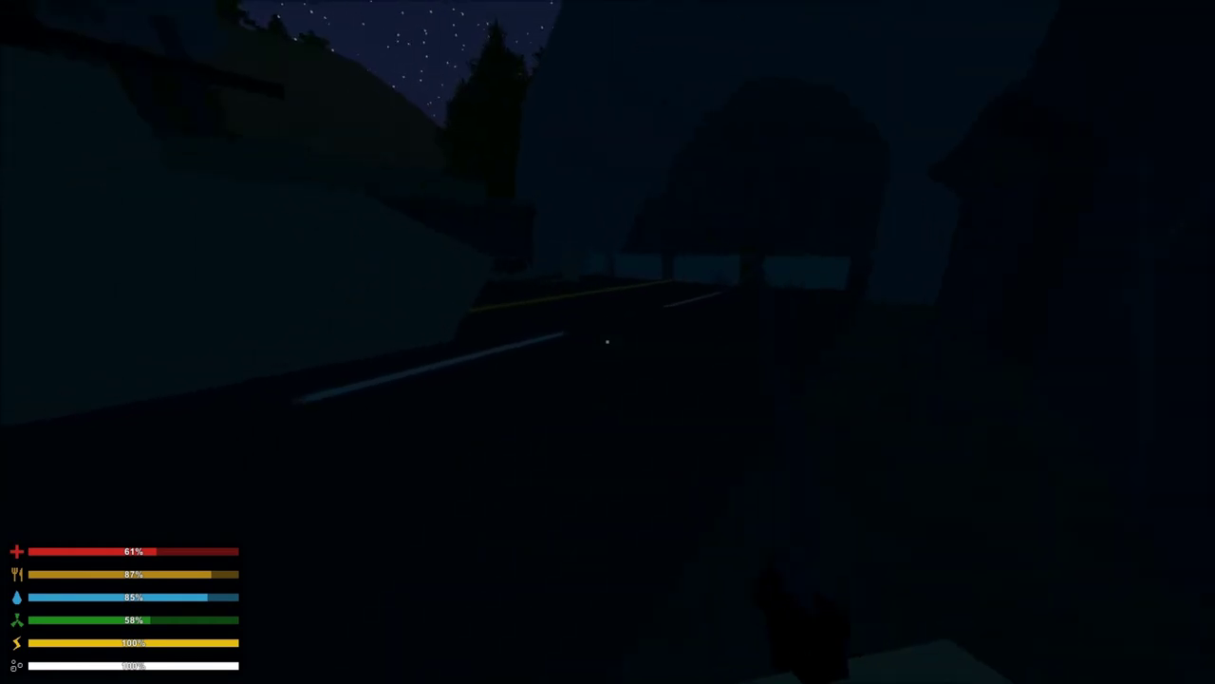
{"action": "key", "text": "w"}
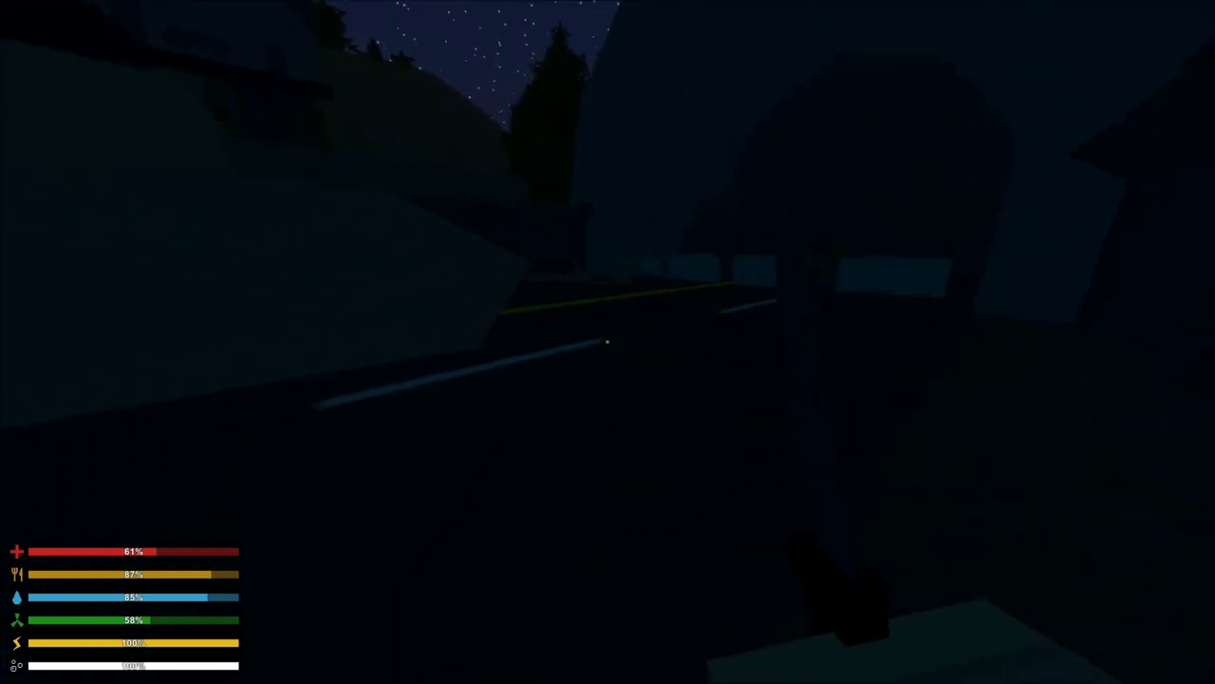
{"action": "key", "text": "w"}
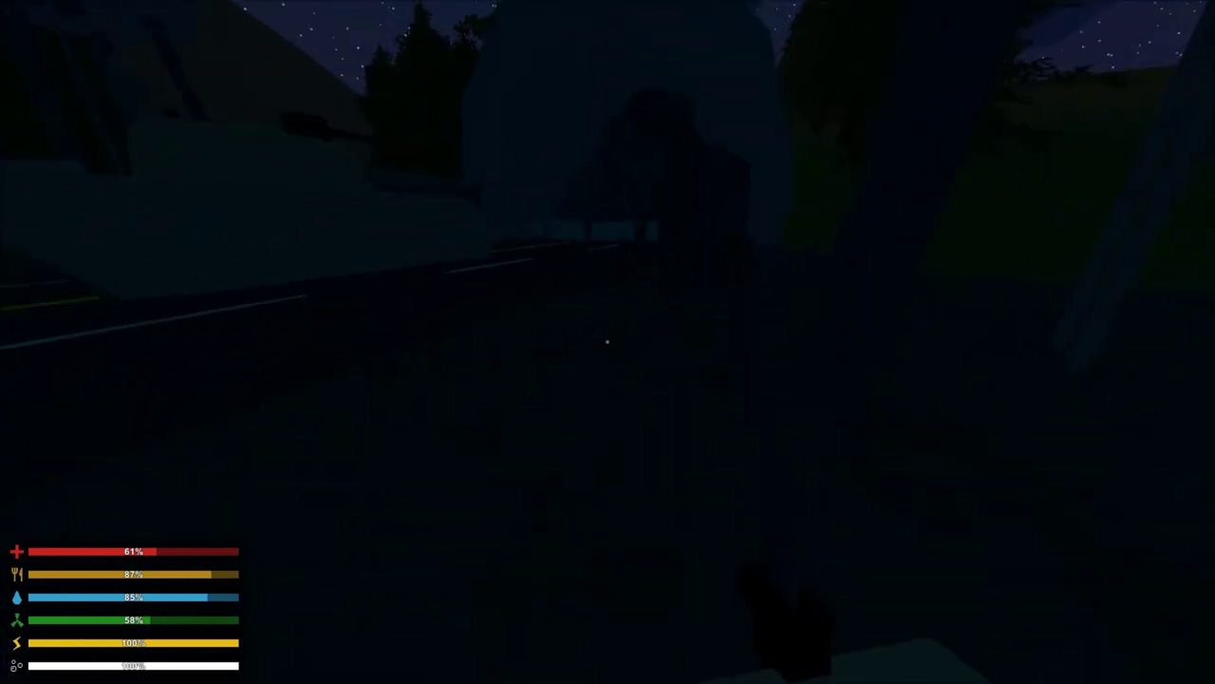
{"action": "key", "text": "w"}
{"action": "key", "text": "w"}
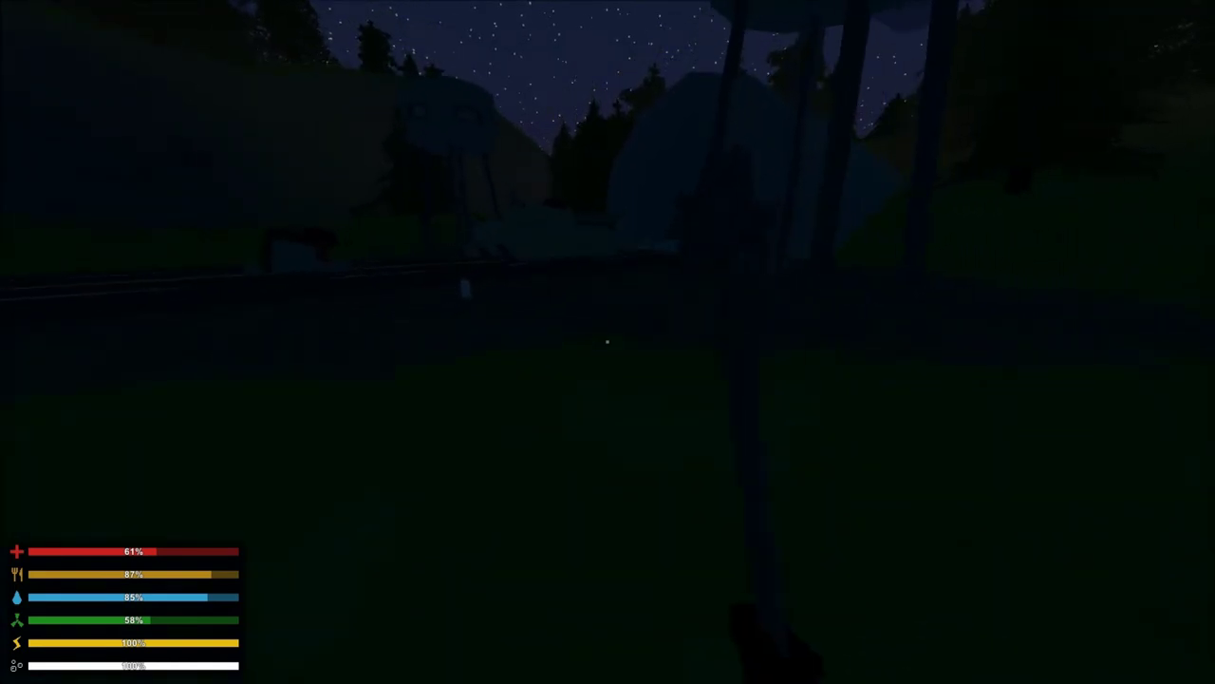
{"action": "key", "text": "w"}
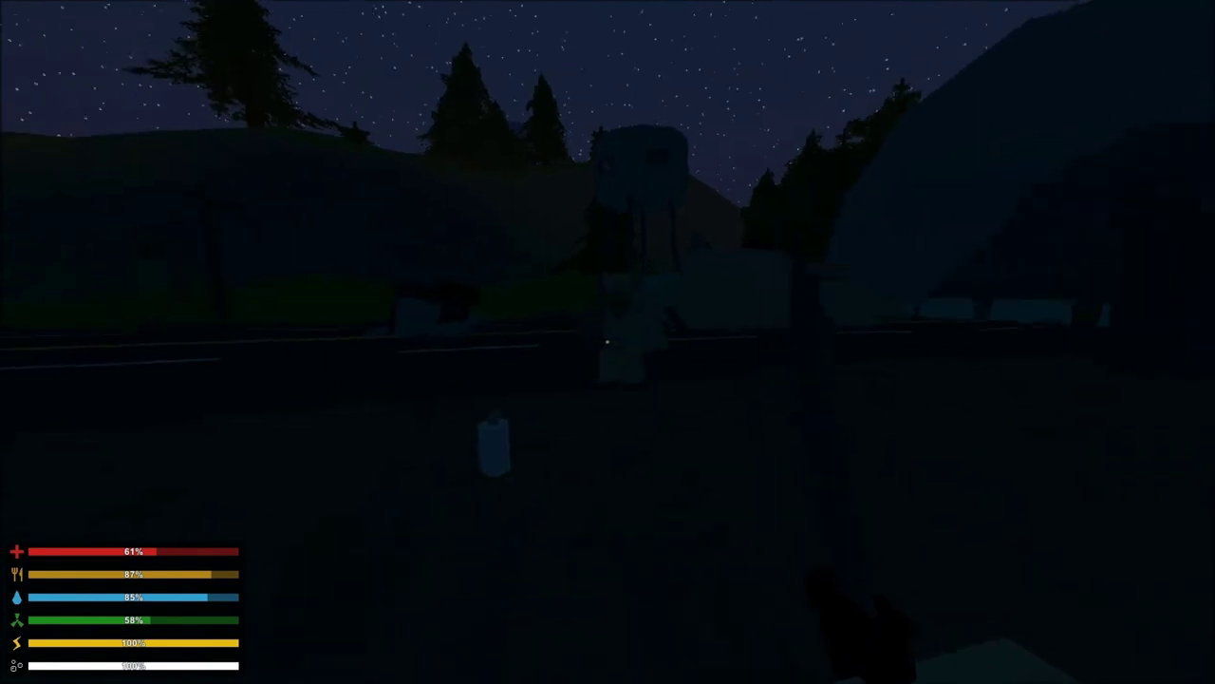
{"action": "left_click", "coordinate": [608, 342]}
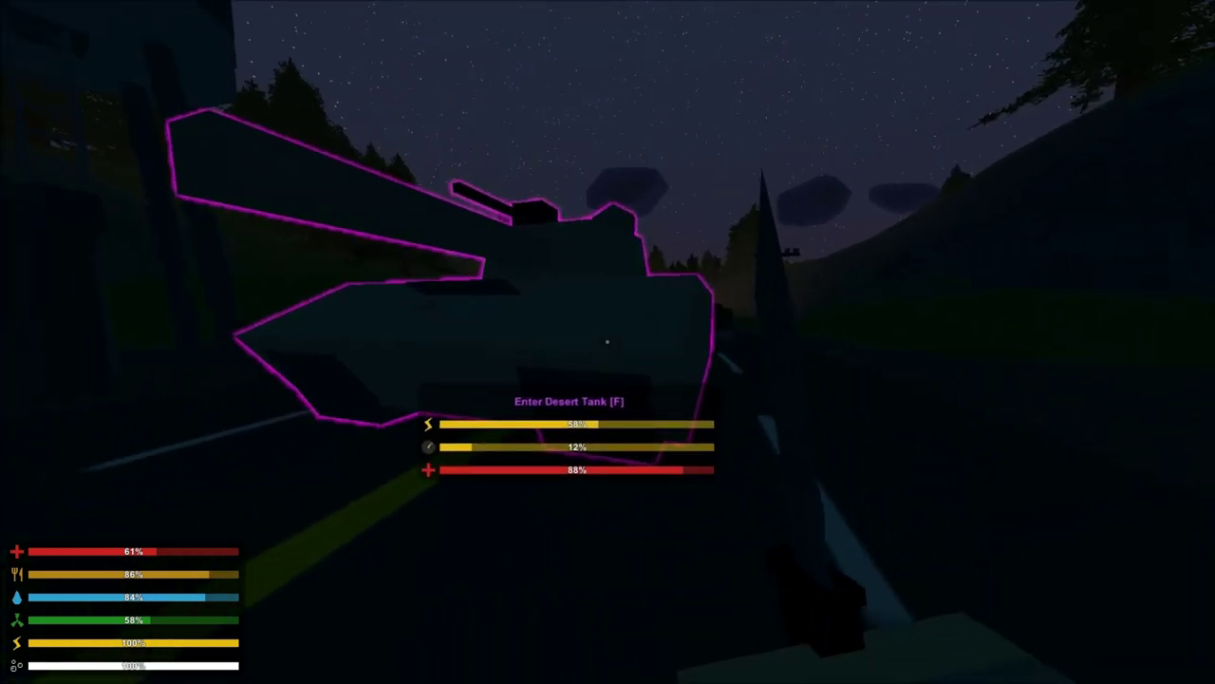
- Walk toward the yellow-lit building, then return to the Desert Tank and climb in
{"action": "key", "text": "w"}
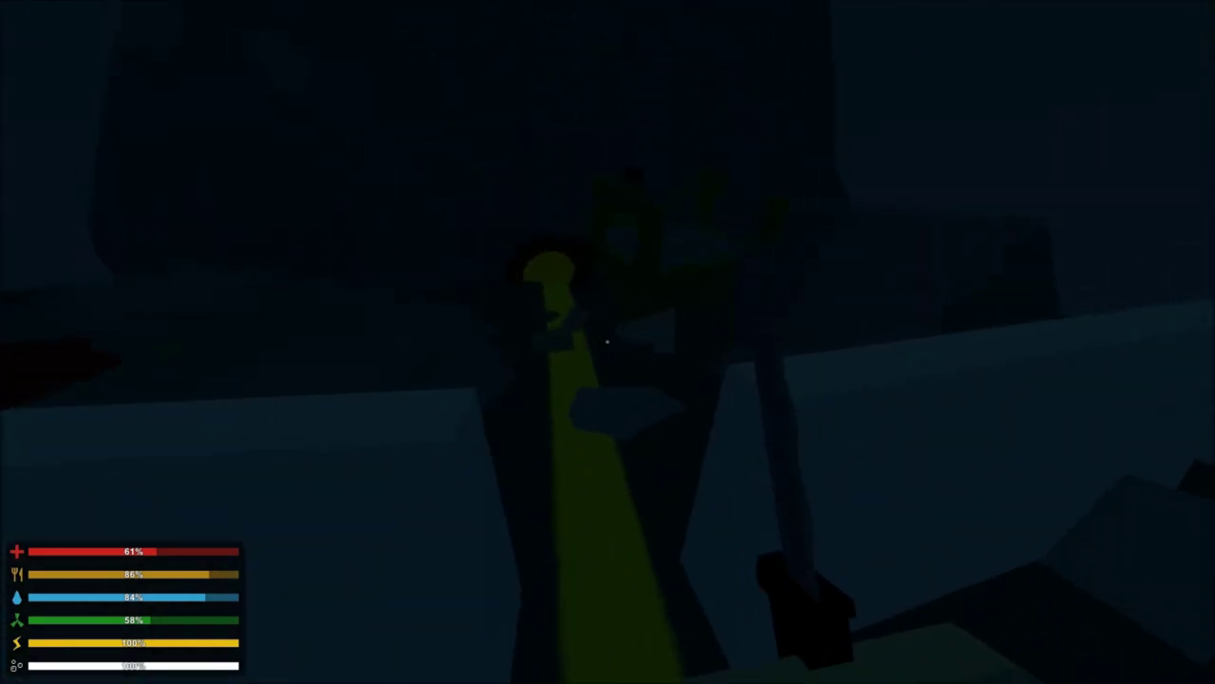
{"action": "key", "text": "w"}
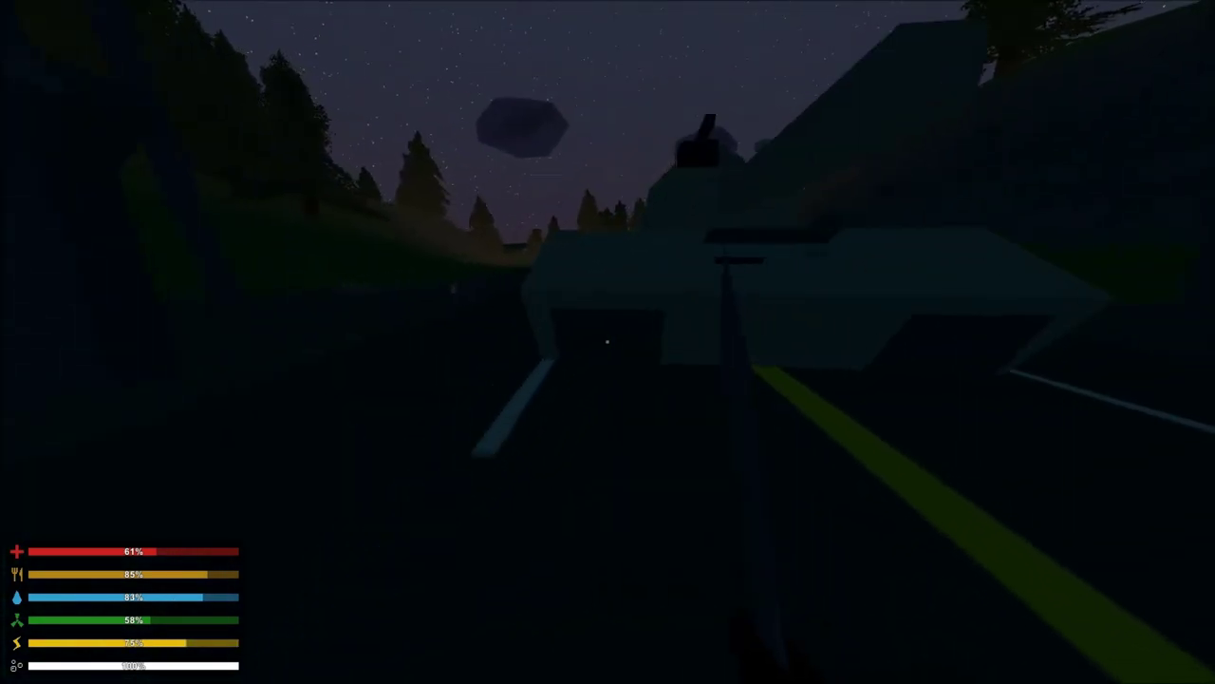
{"action": "key", "text": "w"}
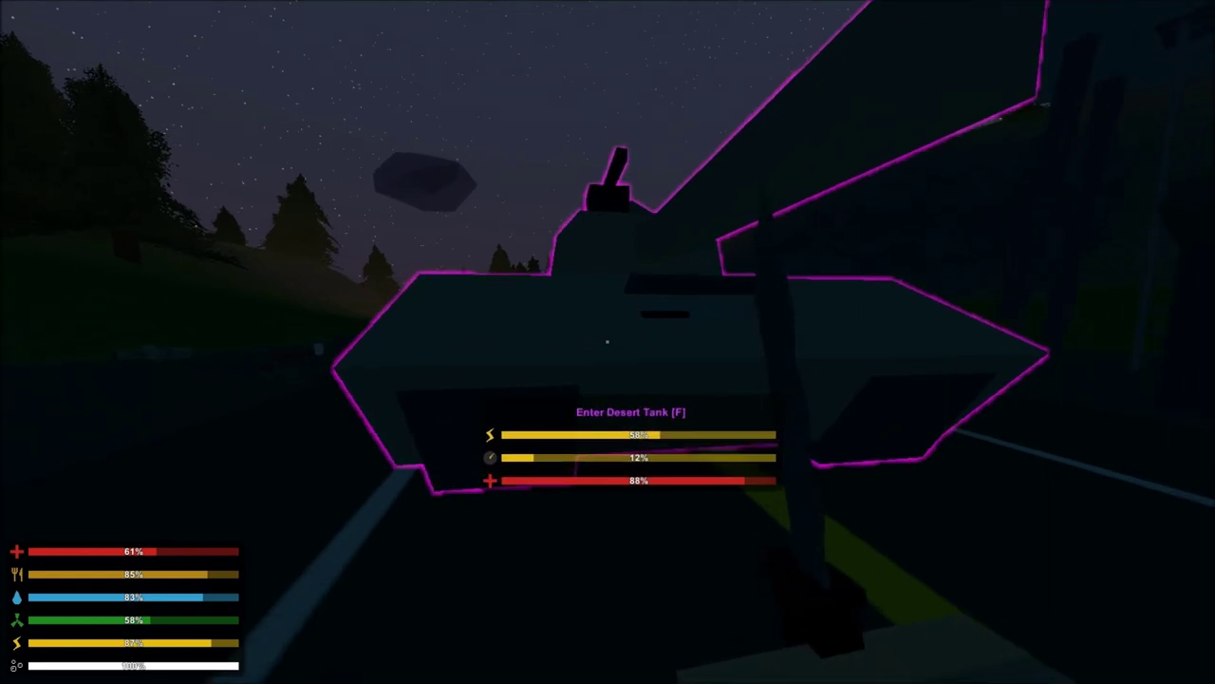
{"action": "key", "text": "f"}
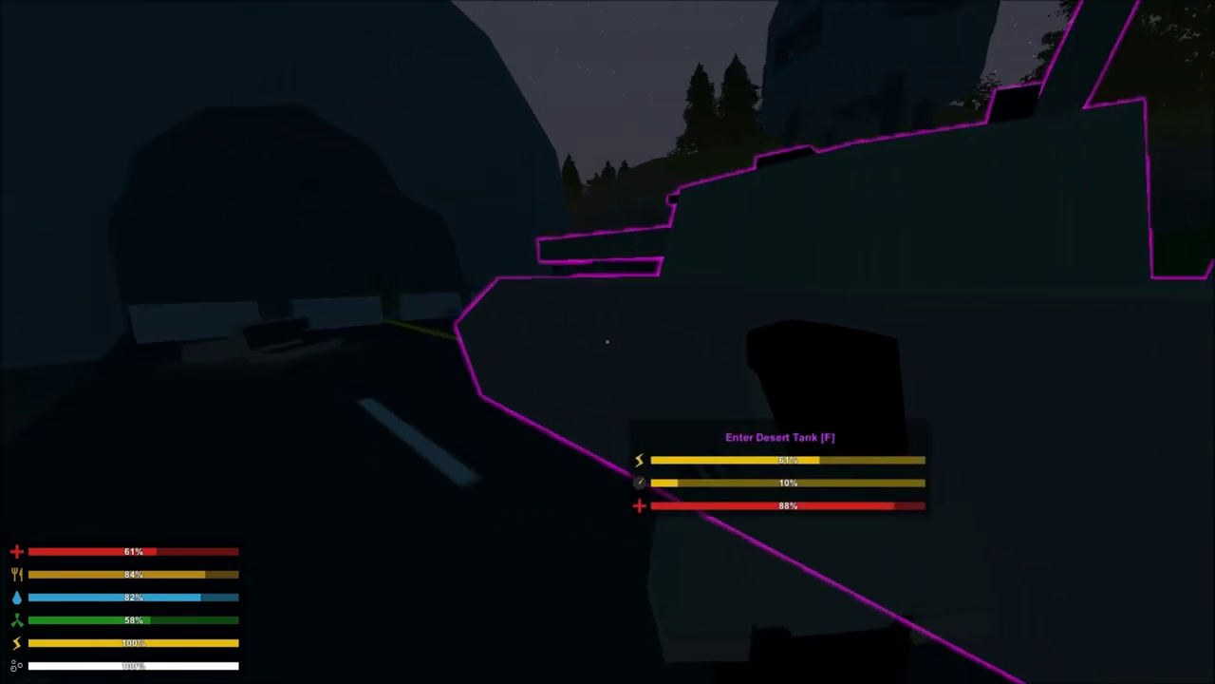
- Enter the Desert Tank in third-person view and drive it along the road at about 10 kph
{"action": "key", "text": "f"}
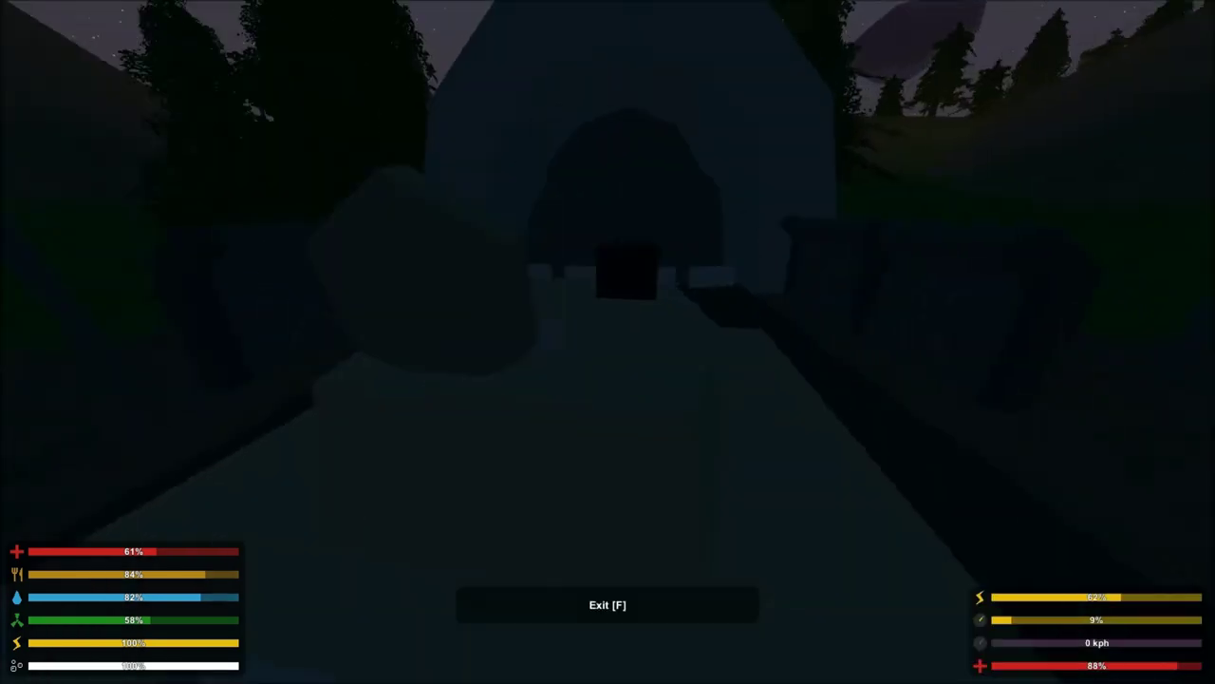
{"action": "key", "text": "h"}
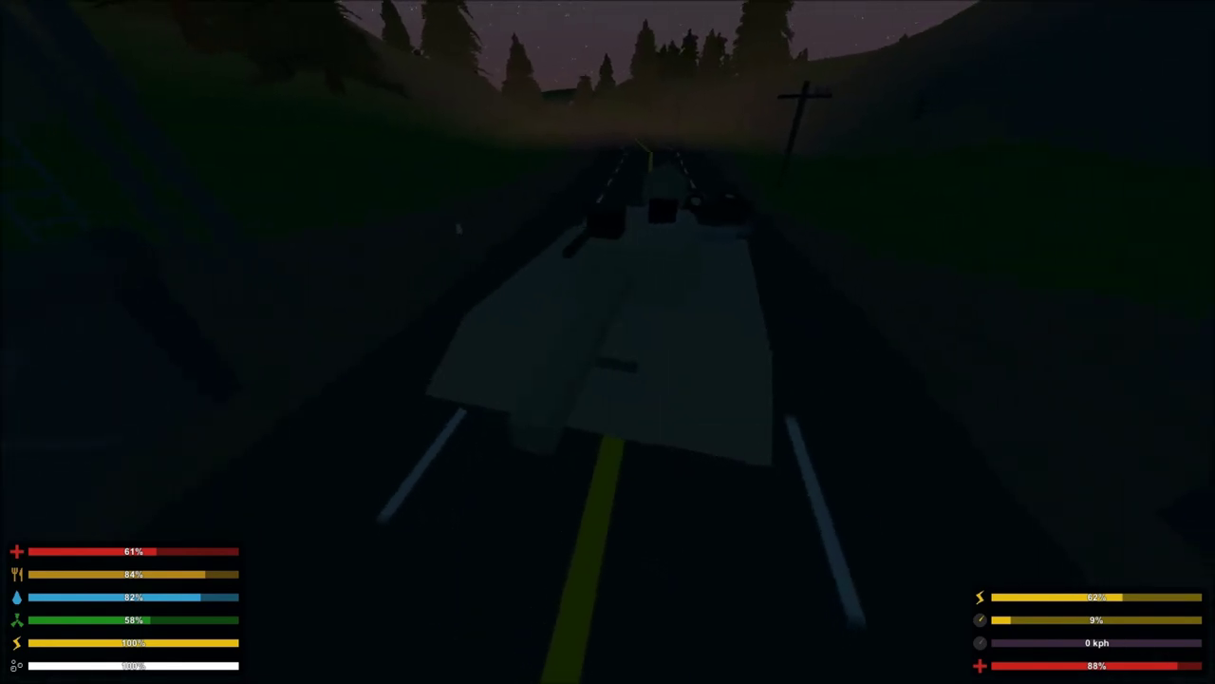
{"action": "key", "text": "w"}
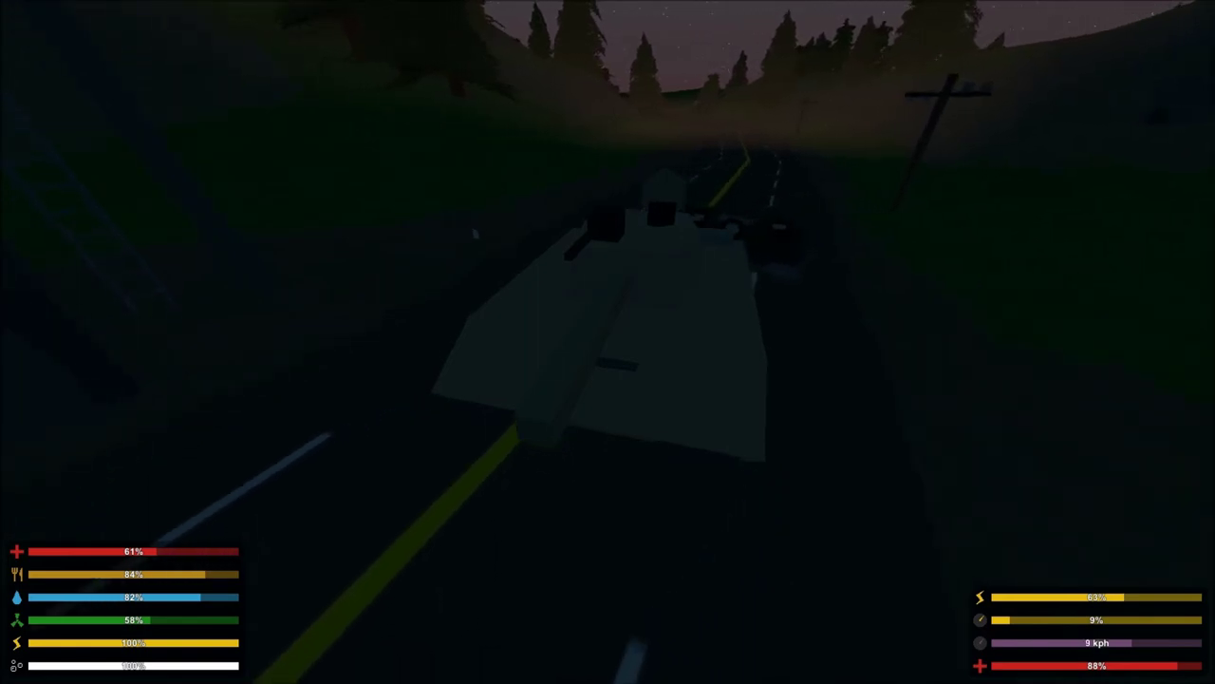
{"action": "key", "text": "w"}
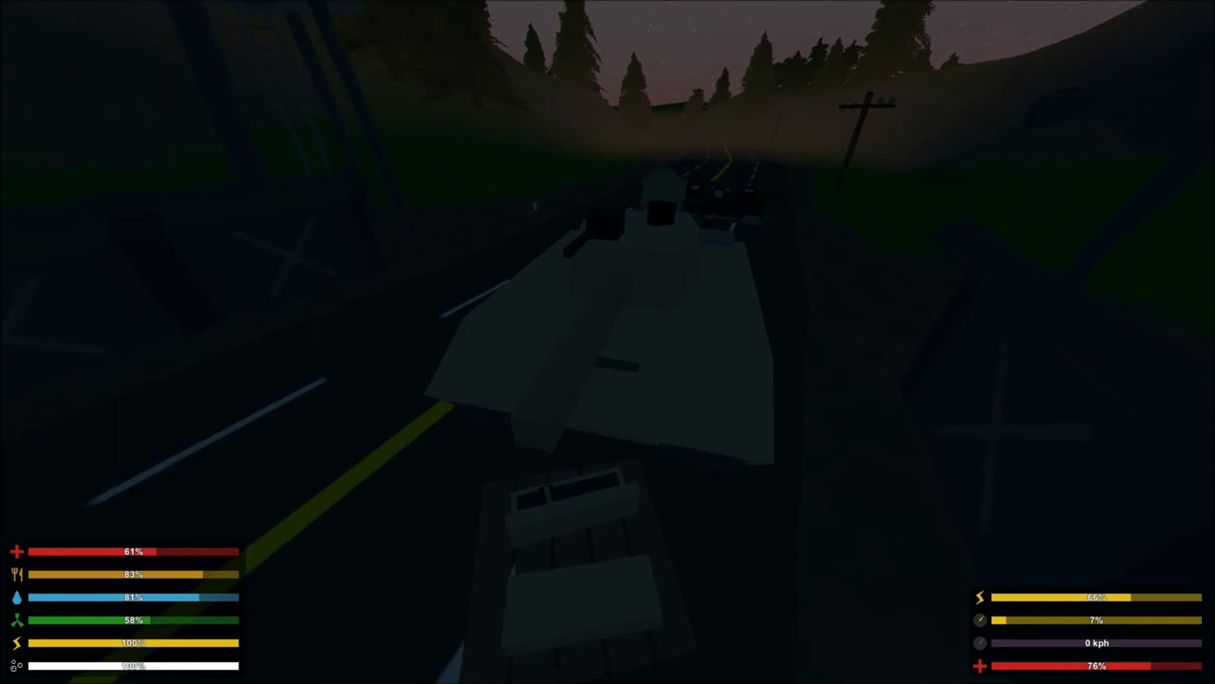
{"action": "key", "text": "w"}
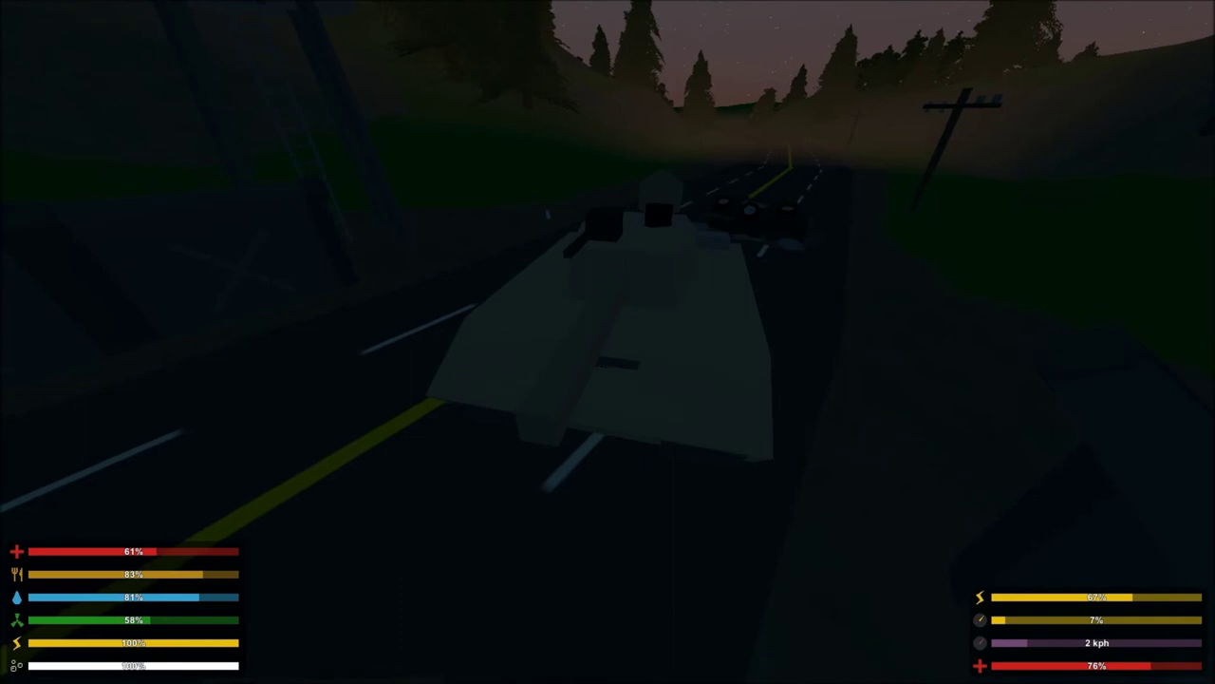
{"action": "key", "text": "w"}
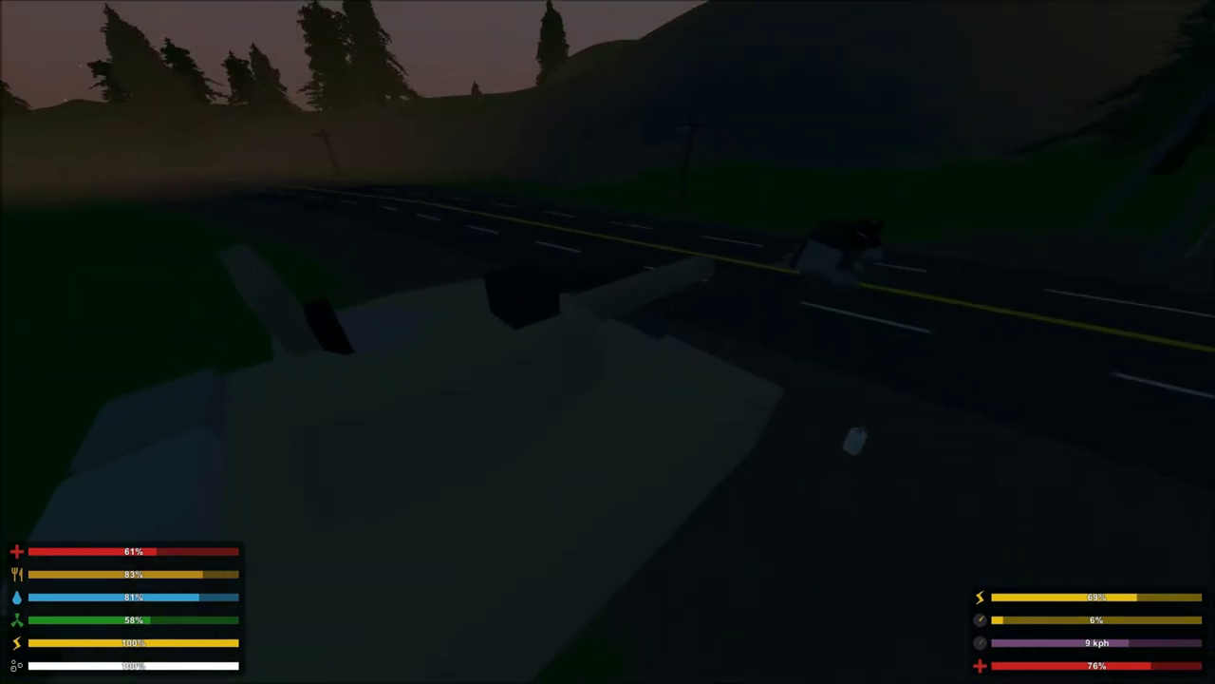
- Turn the tank onto the highway and accelerate down the centre of the road
{"action": "key", "text": "w"}
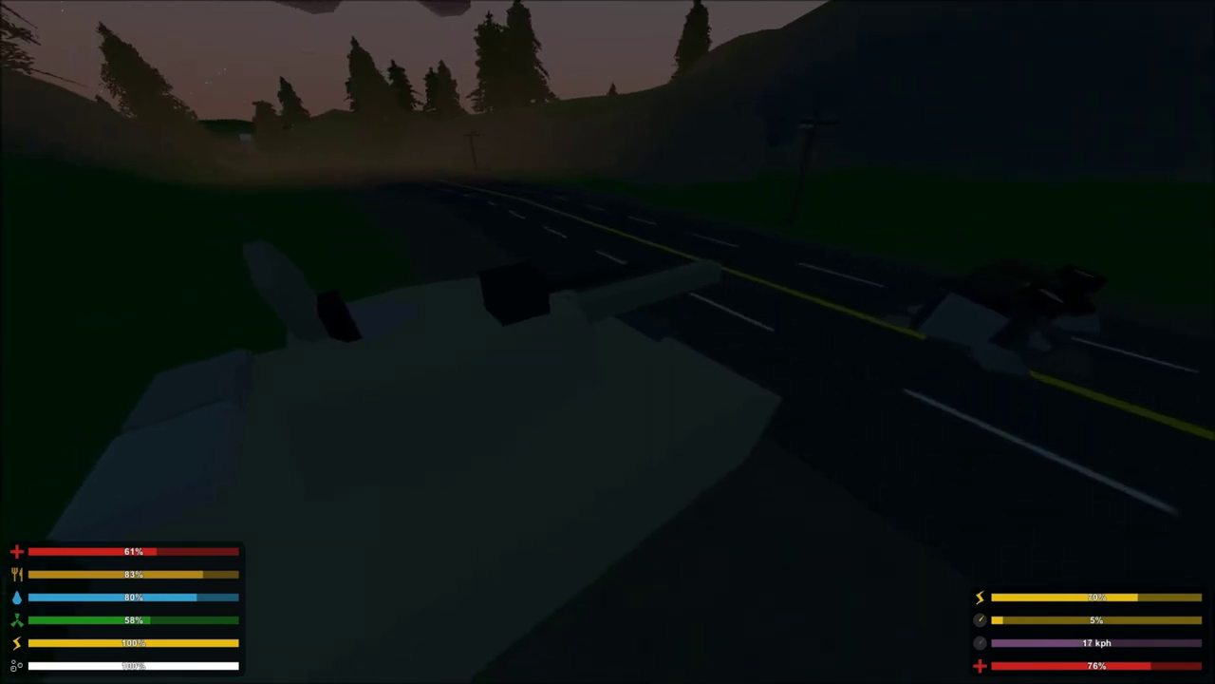
{"action": "key", "text": "w"}
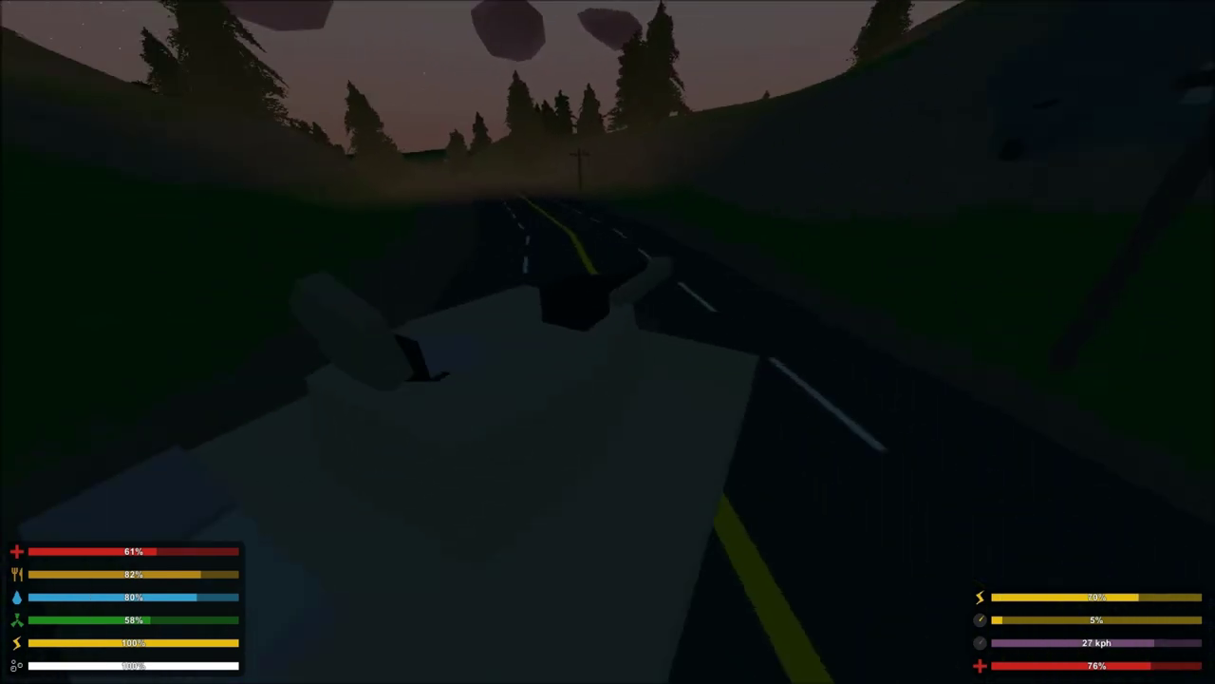
{"action": "key", "text": "w"}
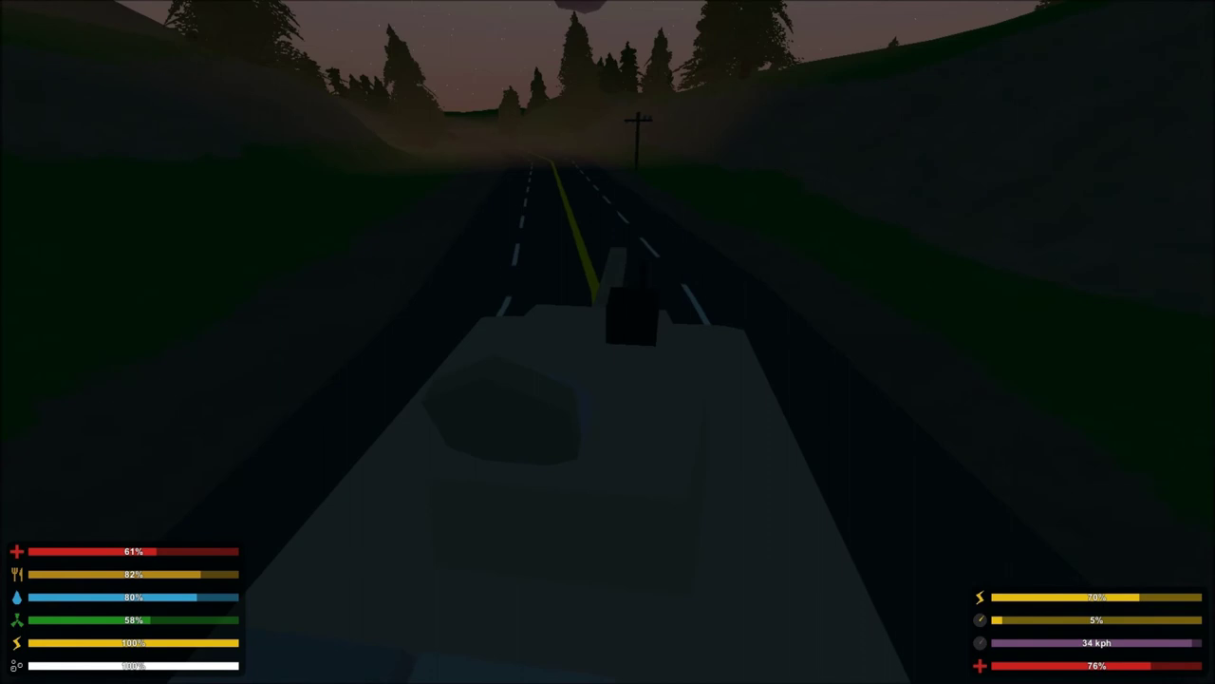
{"action": "key", "text": "w"}
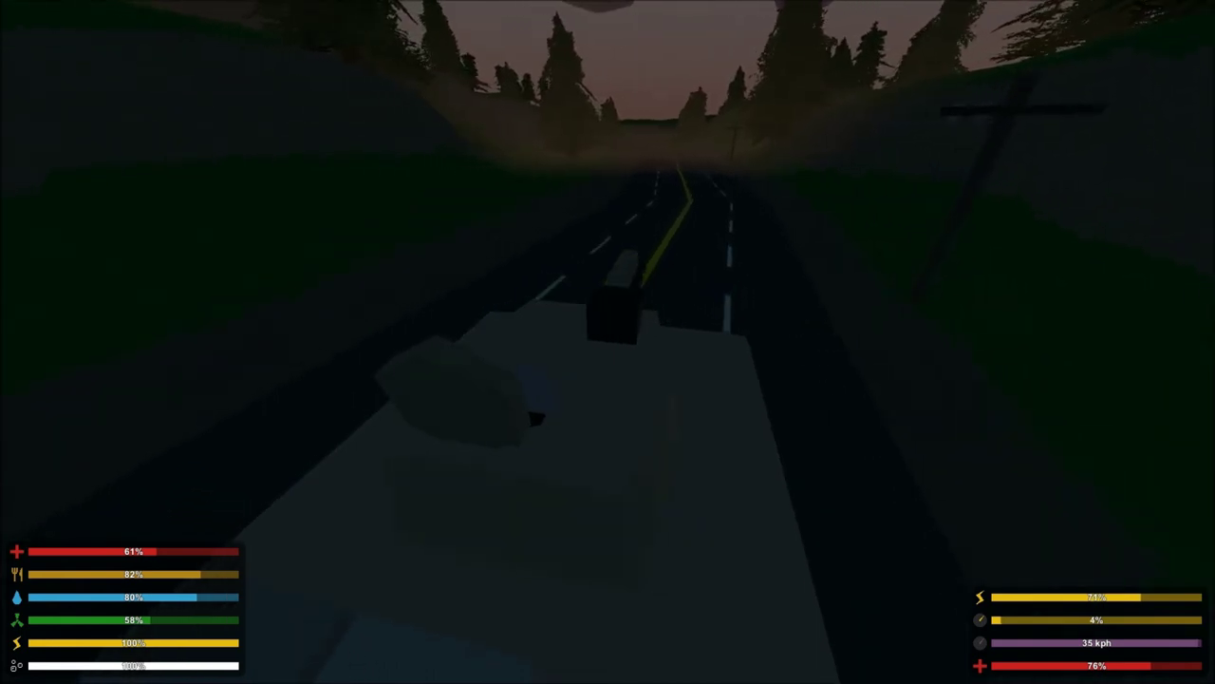
{"action": "key", "text": "w"}
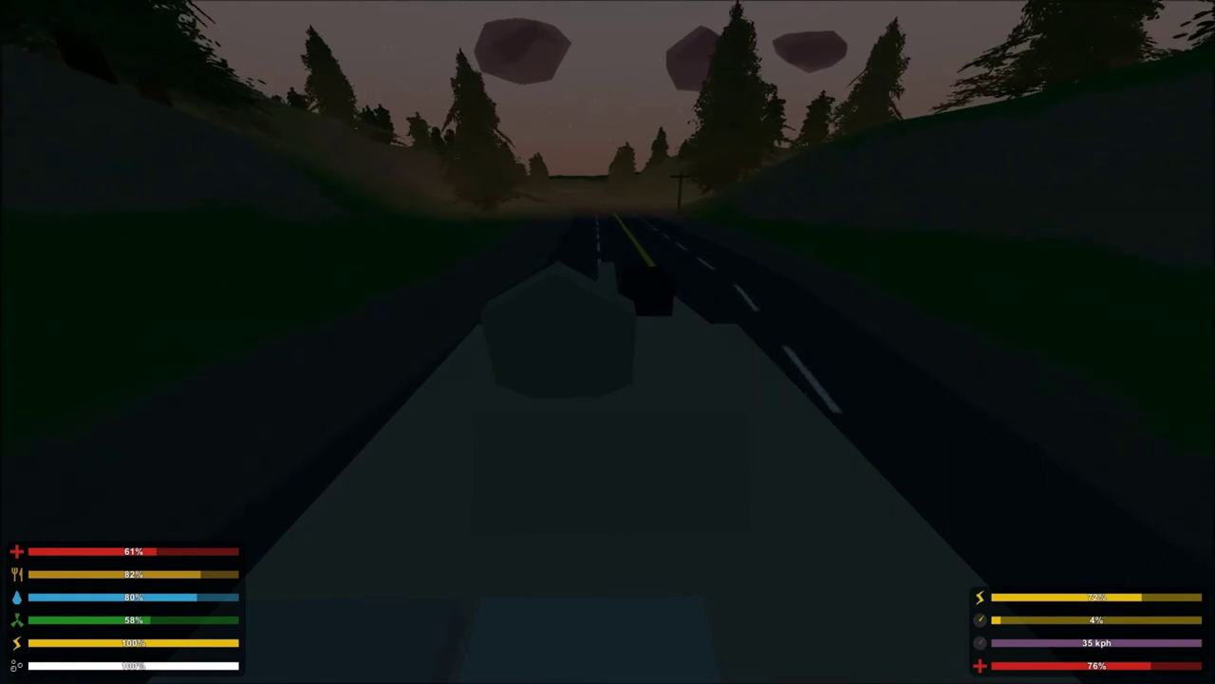
{"action": "key", "text": "w"}
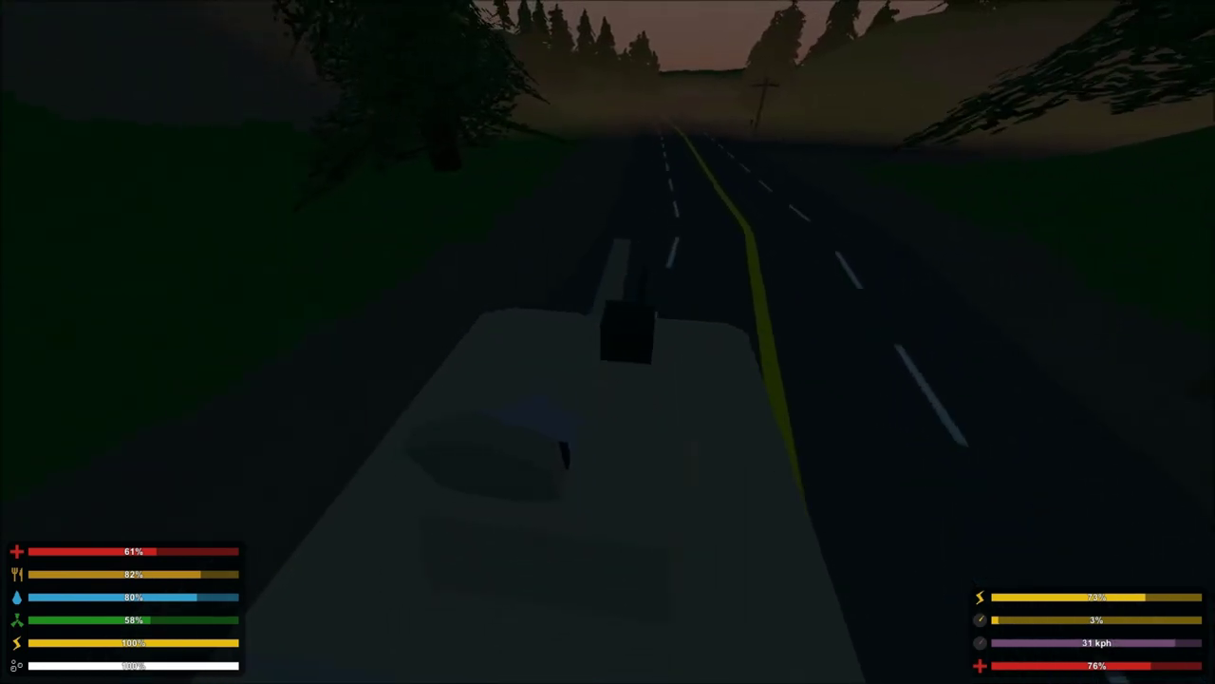
{"action": "key", "text": "w"}
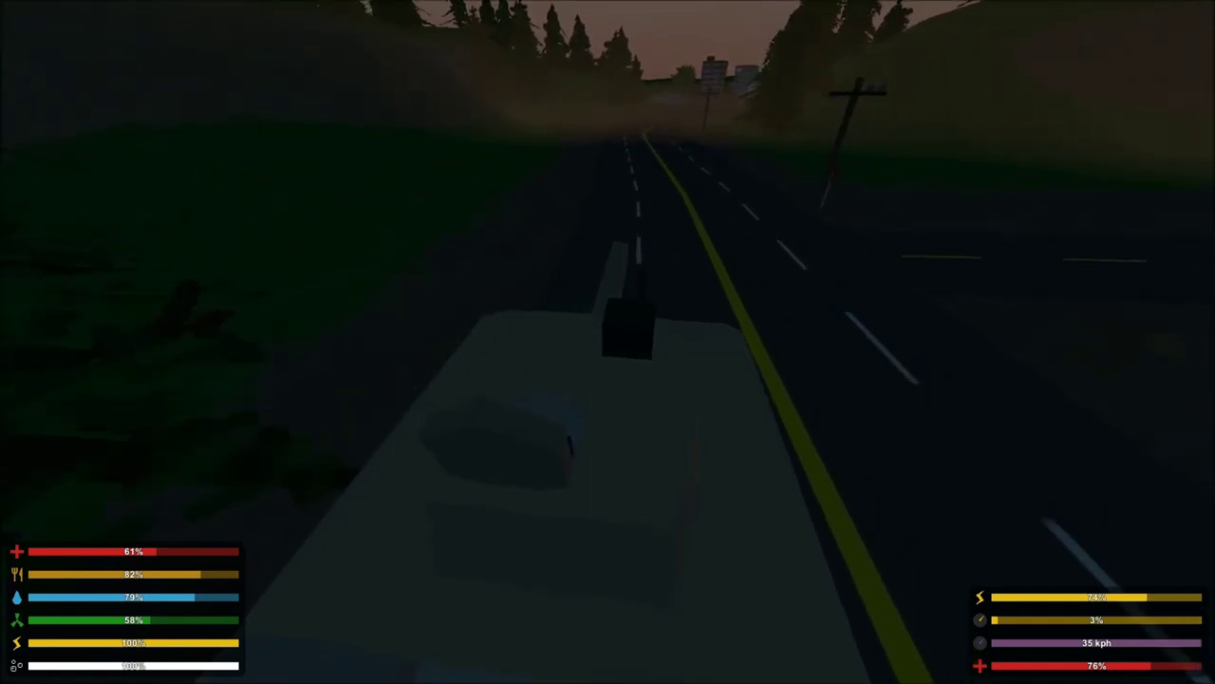
- Slow and steer the tank to the checkpoint gate, stopping at 1 kph with fuel empty
{"action": "key", "text": "s"}
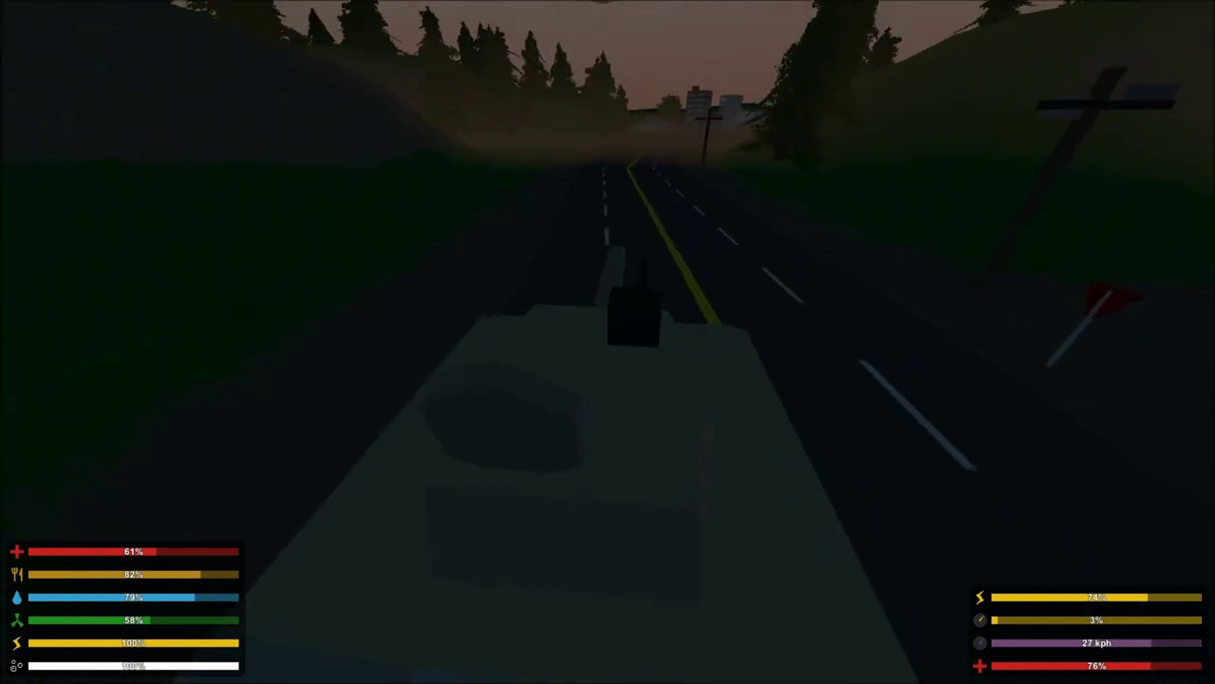
{"action": "key", "text": "w"}
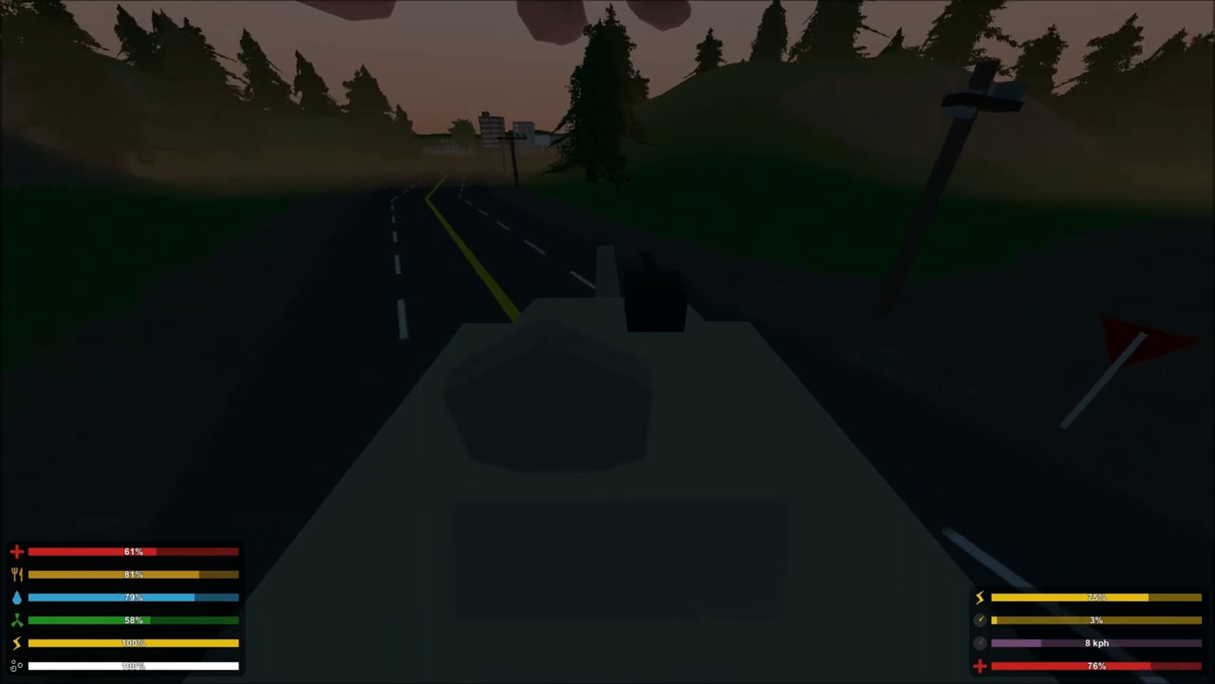
{"action": "key", "text": "w"}
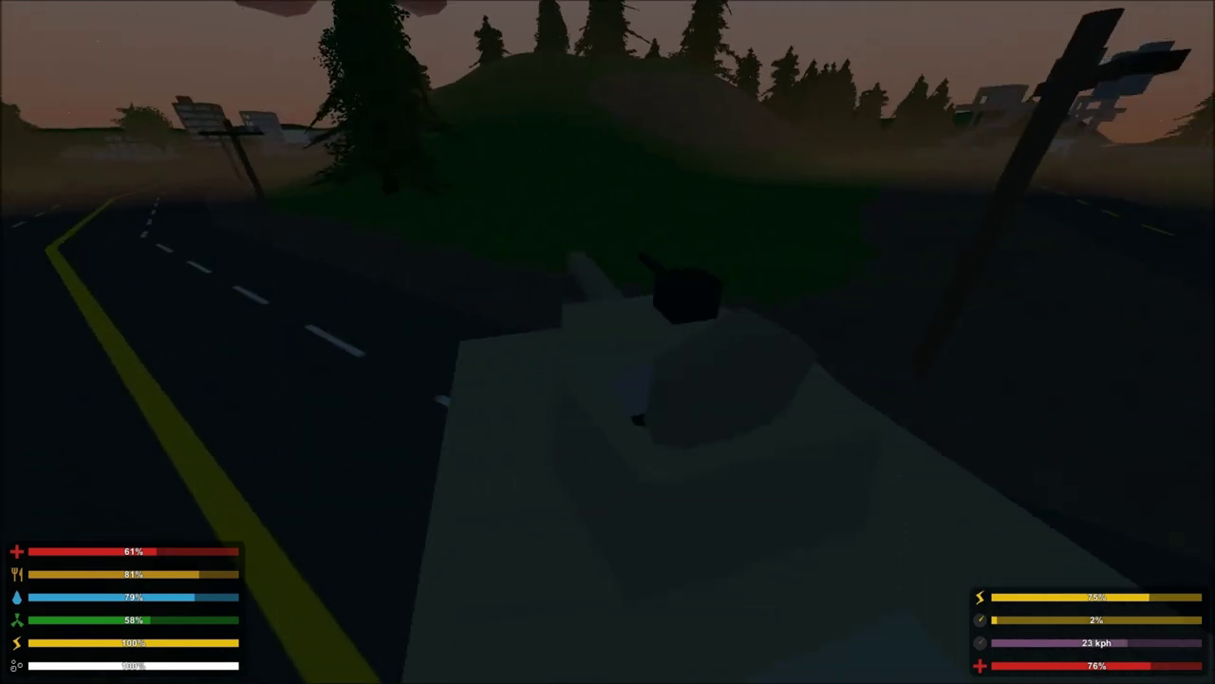
{"action": "key", "text": "w"}
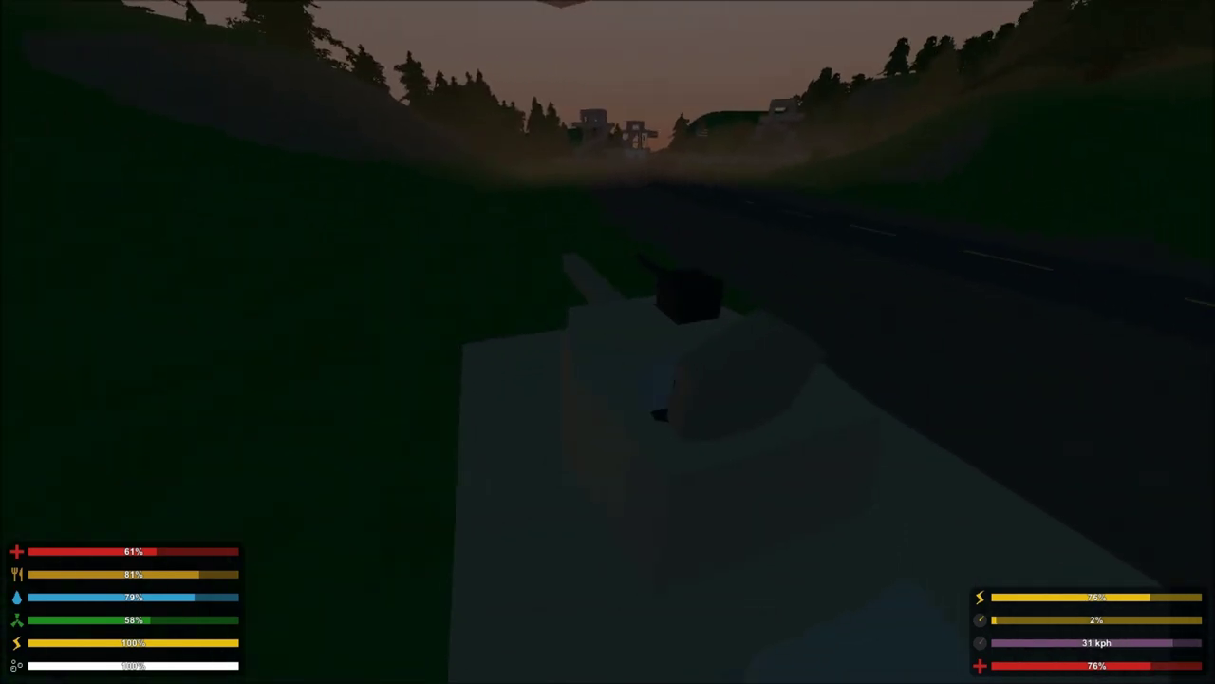
{"action": "key", "text": "w"}
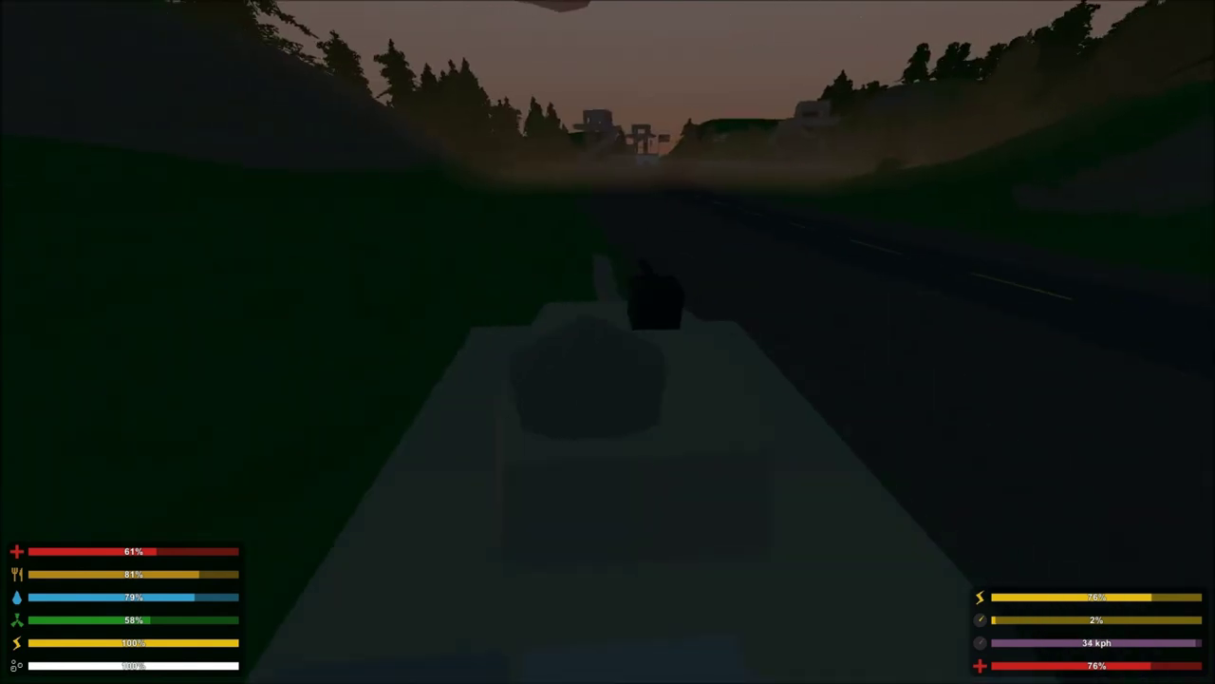
{"action": "key", "text": "w"}
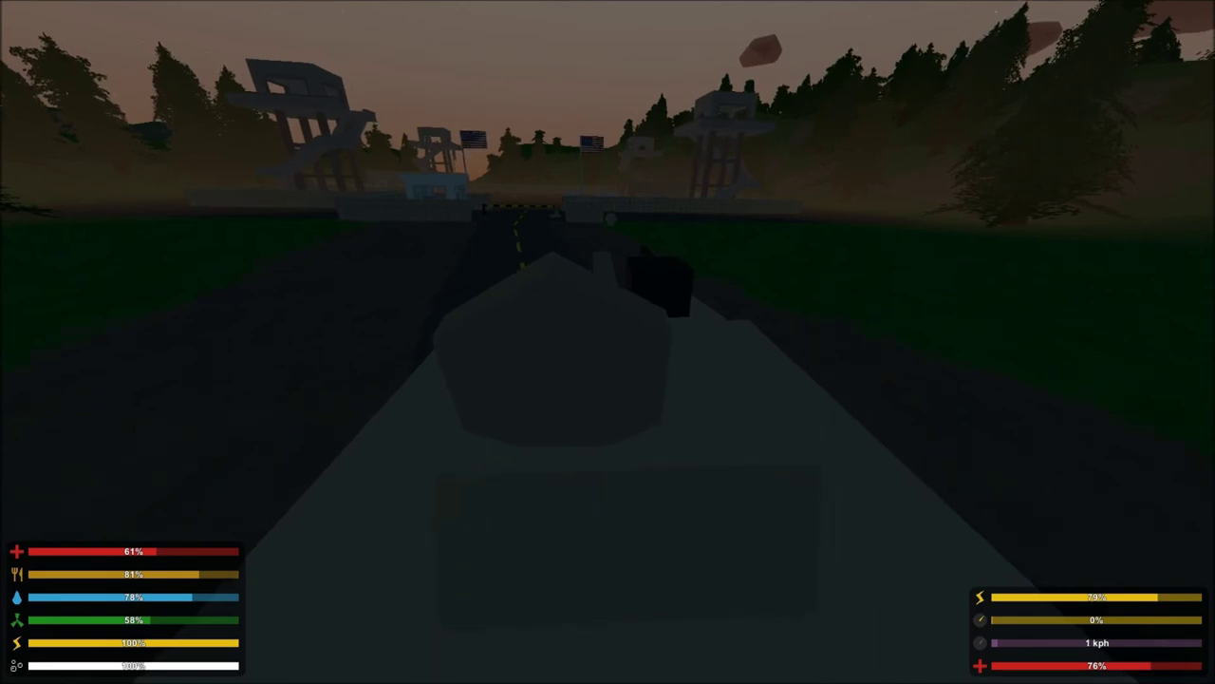
- Exit the tank, glance at the Skills and Inventory screens, and equip the knife
{"action": "key", "text": "f"}
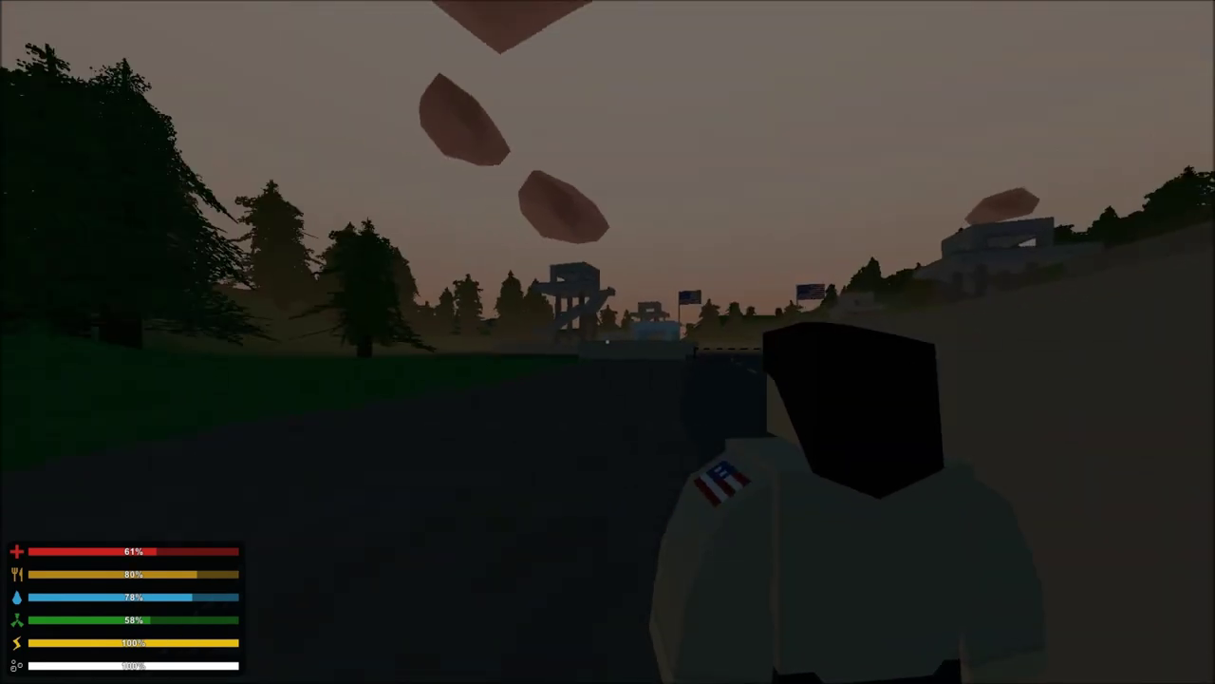
{"action": "key", "text": "u"}
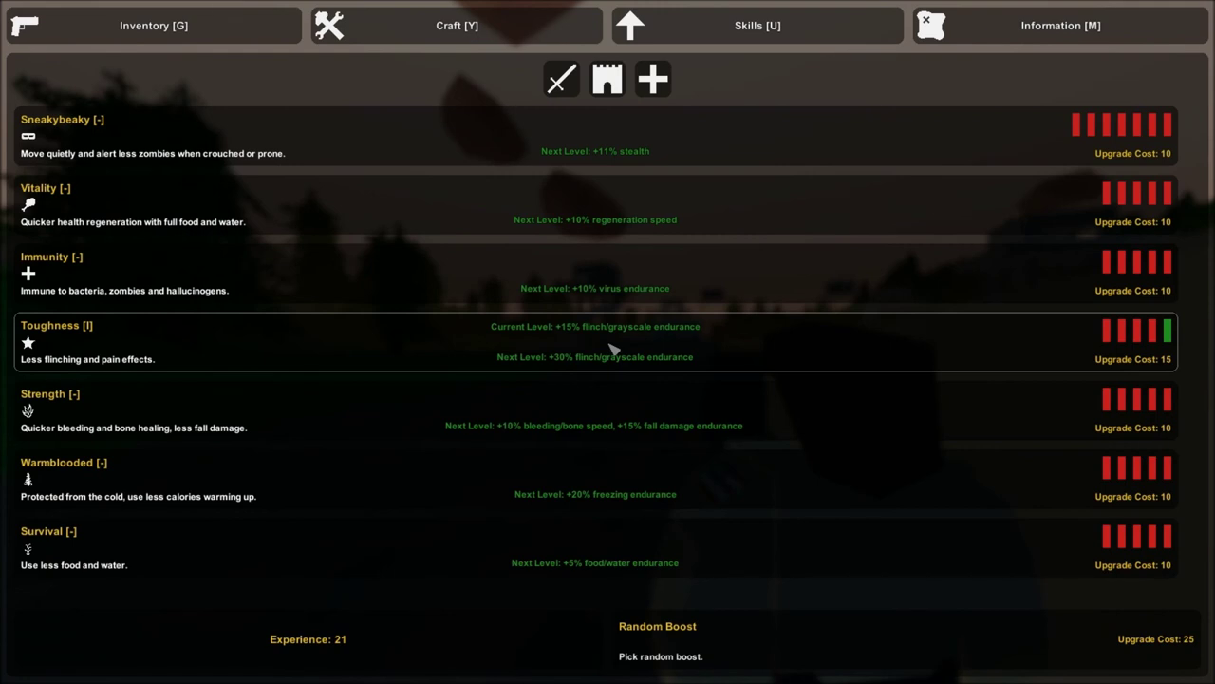
{"action": "left_click", "coordinate": [149, 38]}
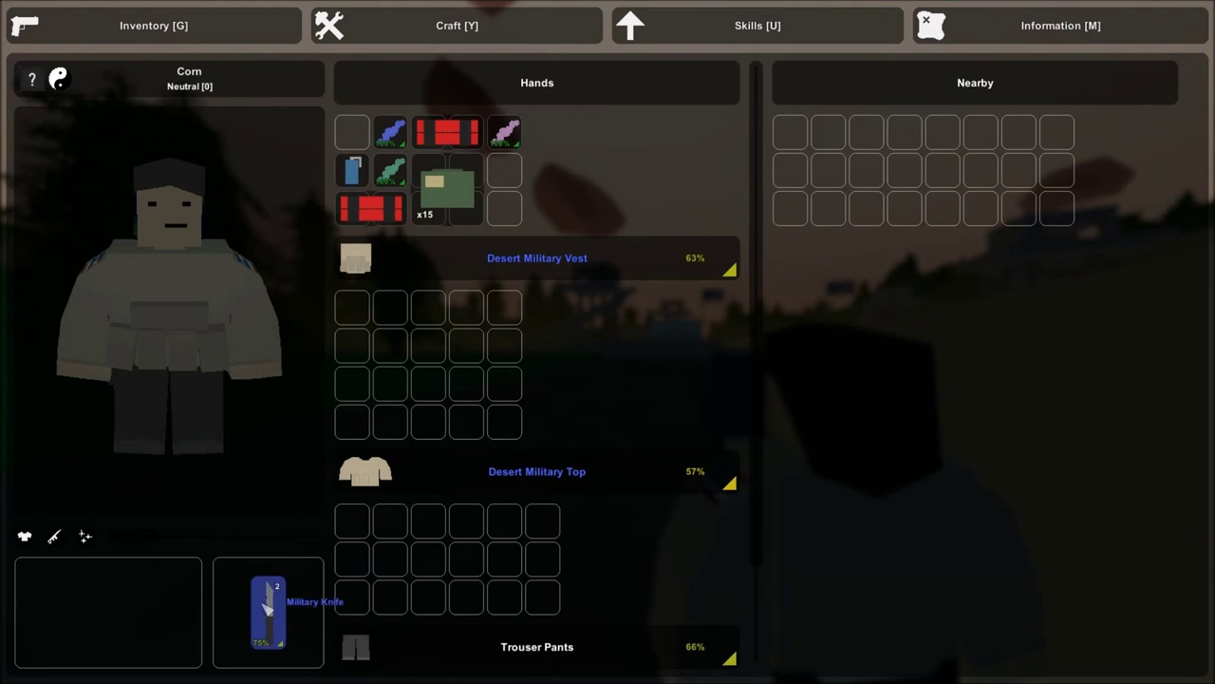
{"action": "key", "text": "g"}
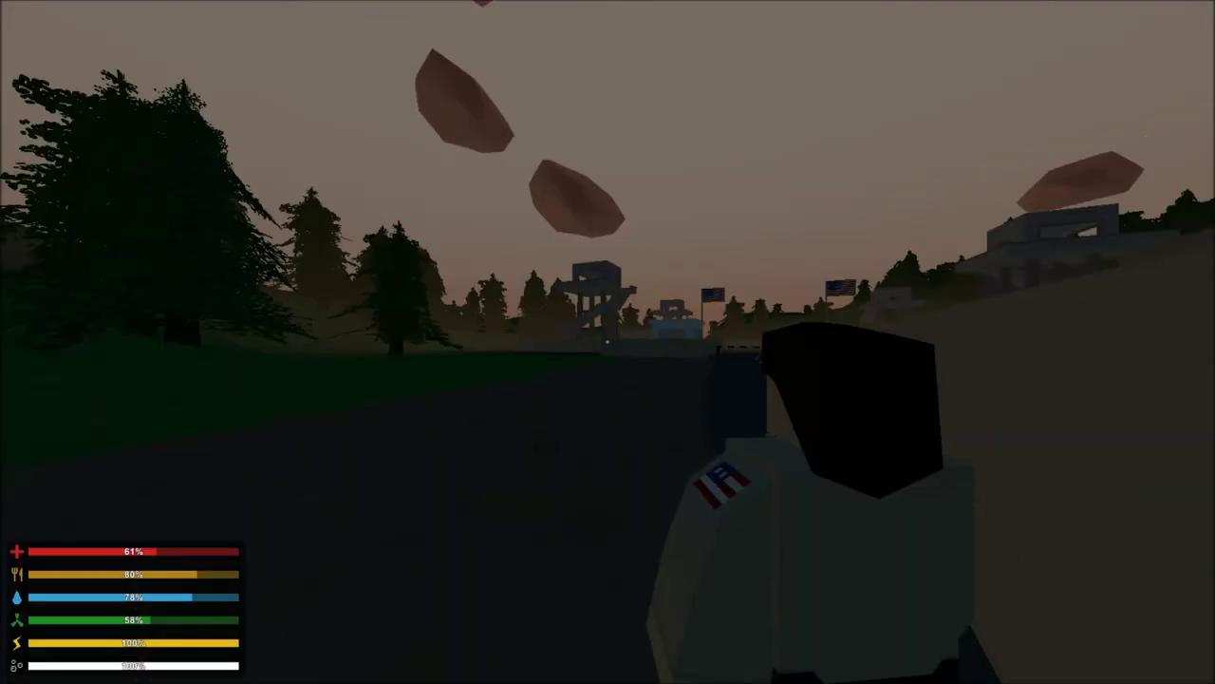
{"action": "key", "text": "2"}
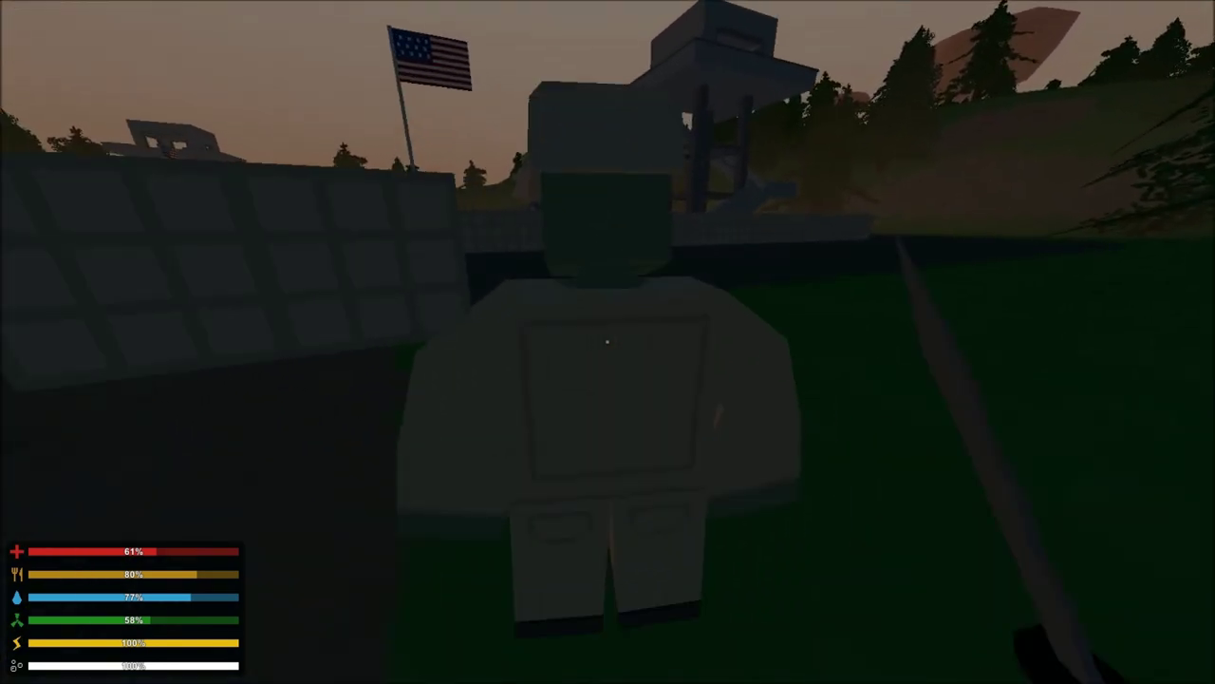
- Stab the checkpoint zombies with the knife for +5 experience as health drops to 17%
{"action": "left_click", "coordinate": [607, 342]}
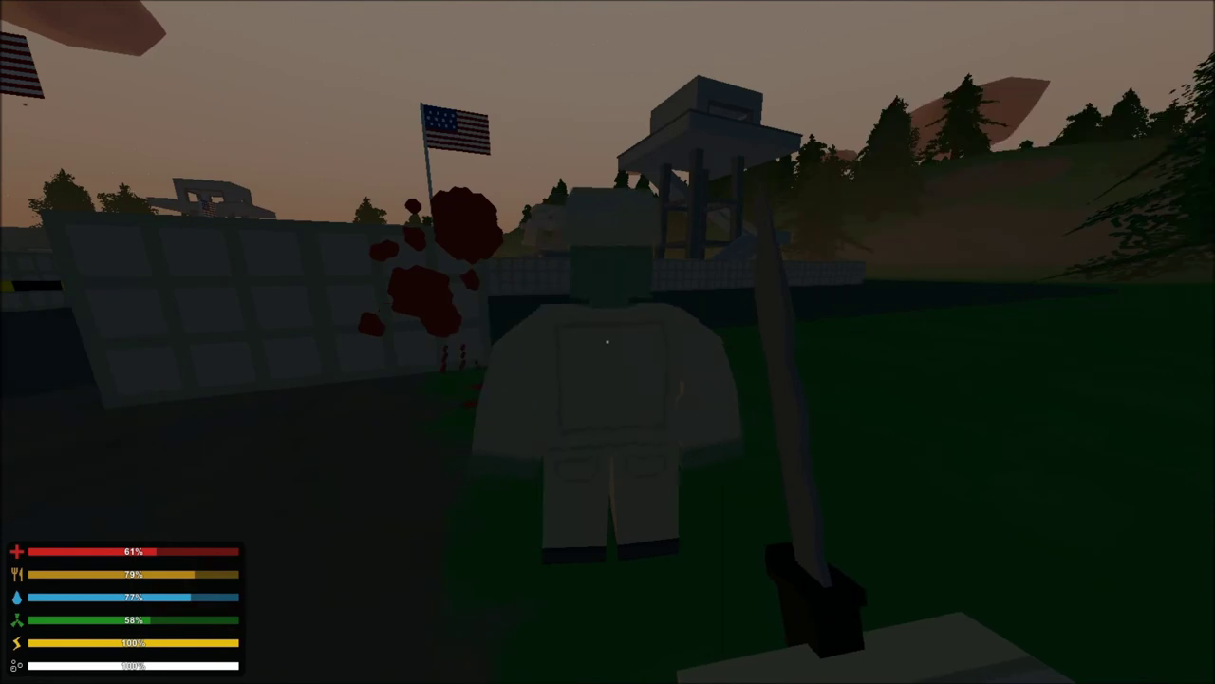
{"action": "left_click", "coordinate": [607, 342]}
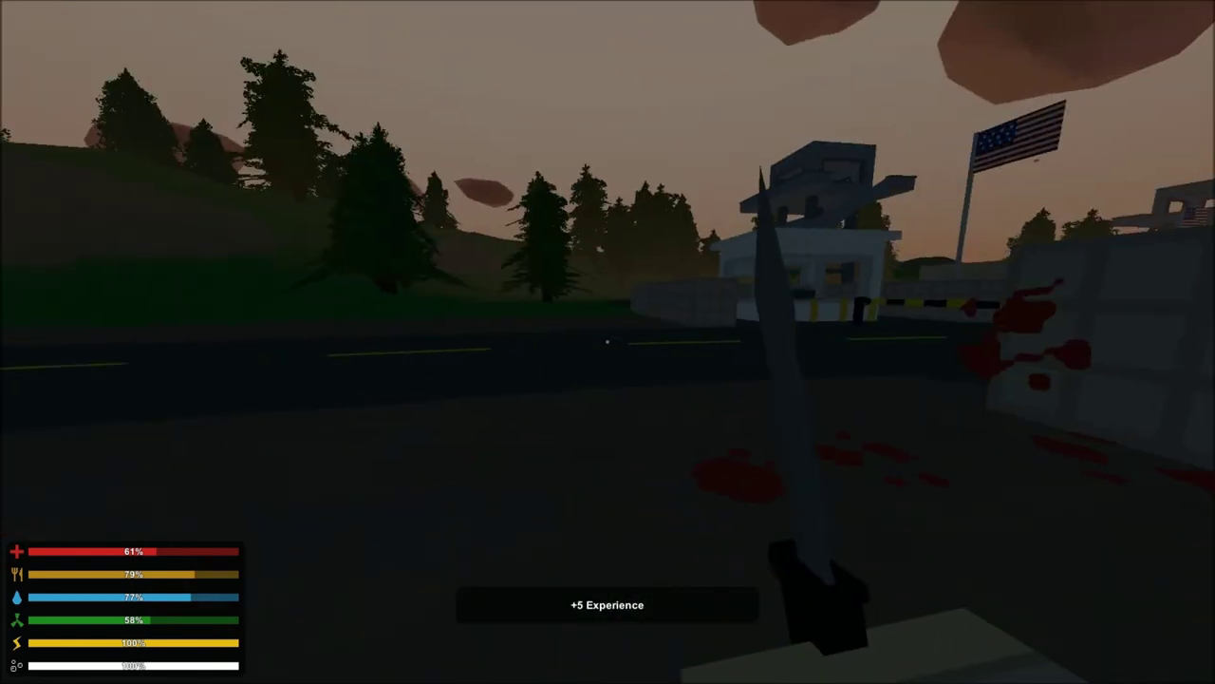
{"action": "key", "text": "w"}
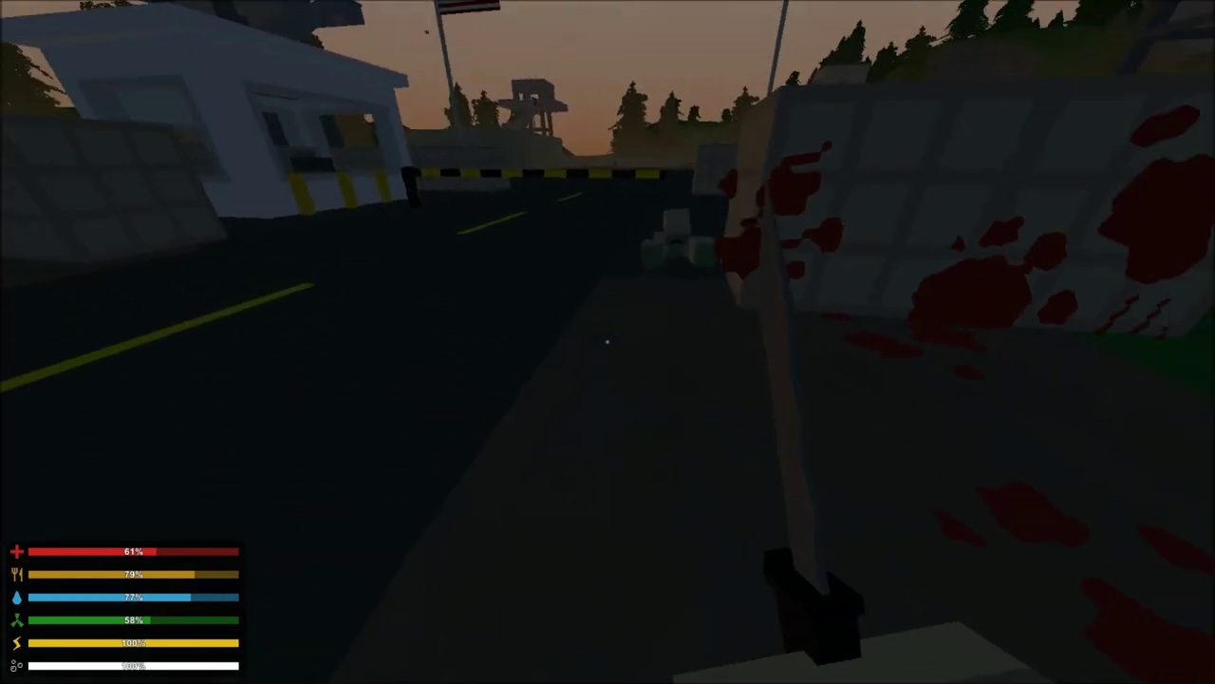
{"action": "key", "text": "w"}
{"action": "left_click", "coordinate": [608, 342]}
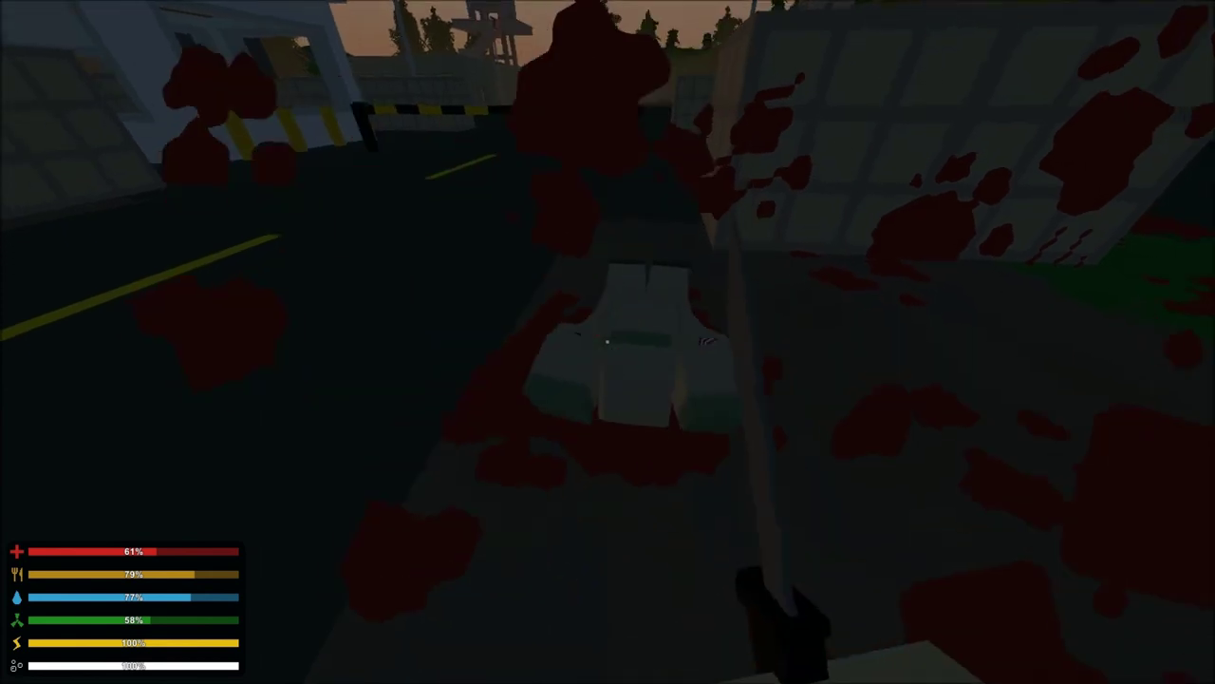
{"action": "key", "text": "w"}
{"action": "left_click", "coordinate": [608, 342]}
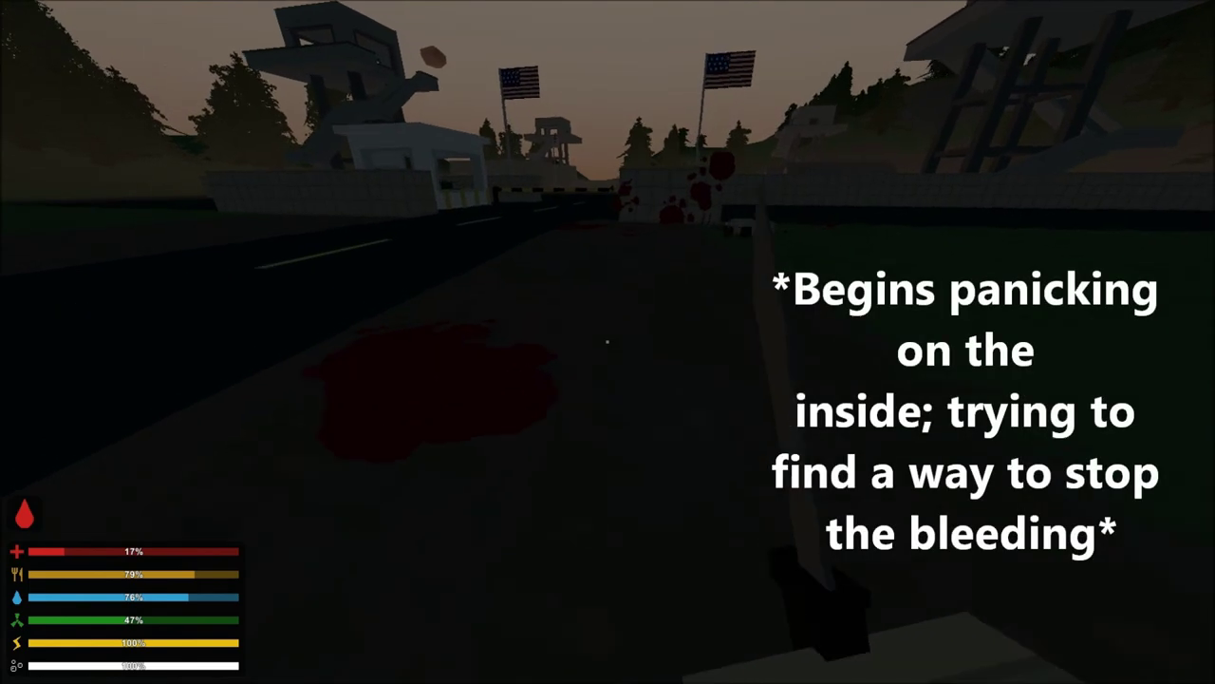
- Browse the Inventory, Skills and Craft tabs for a bleeding cure, upgrading Vitality to level I
{"action": "key", "text": "g"}
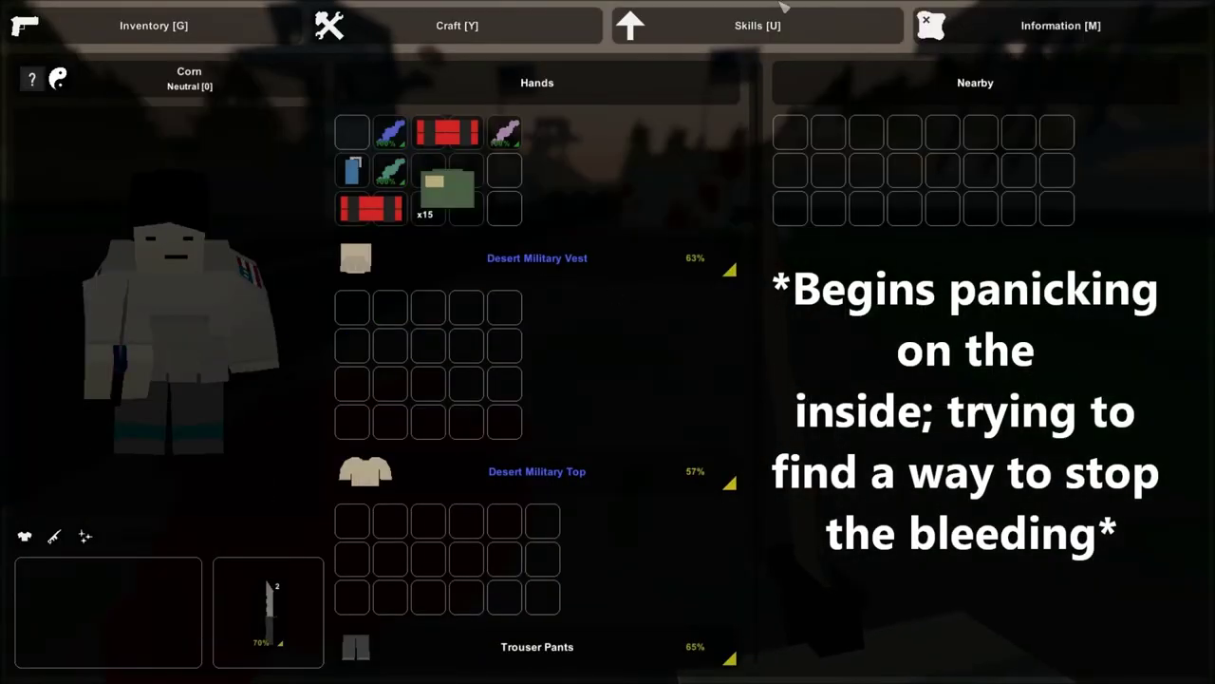
{"action": "left_click", "coordinate": [786, 36]}
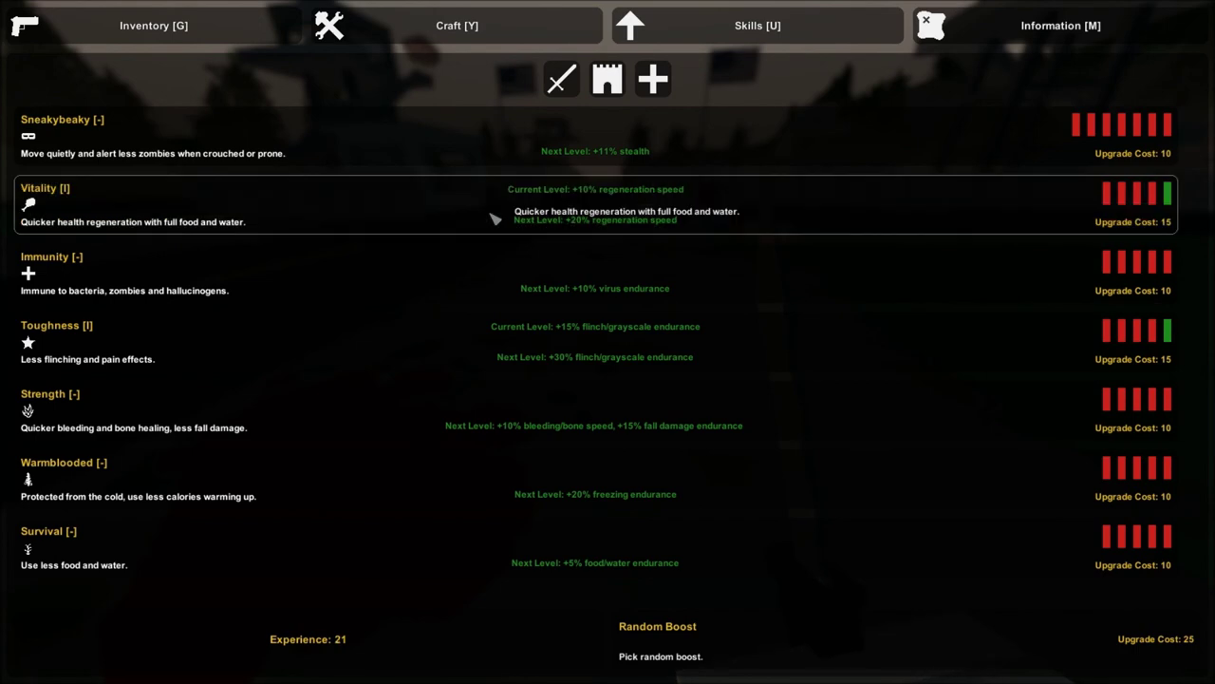
{"action": "left_click", "coordinate": [421, 38]}
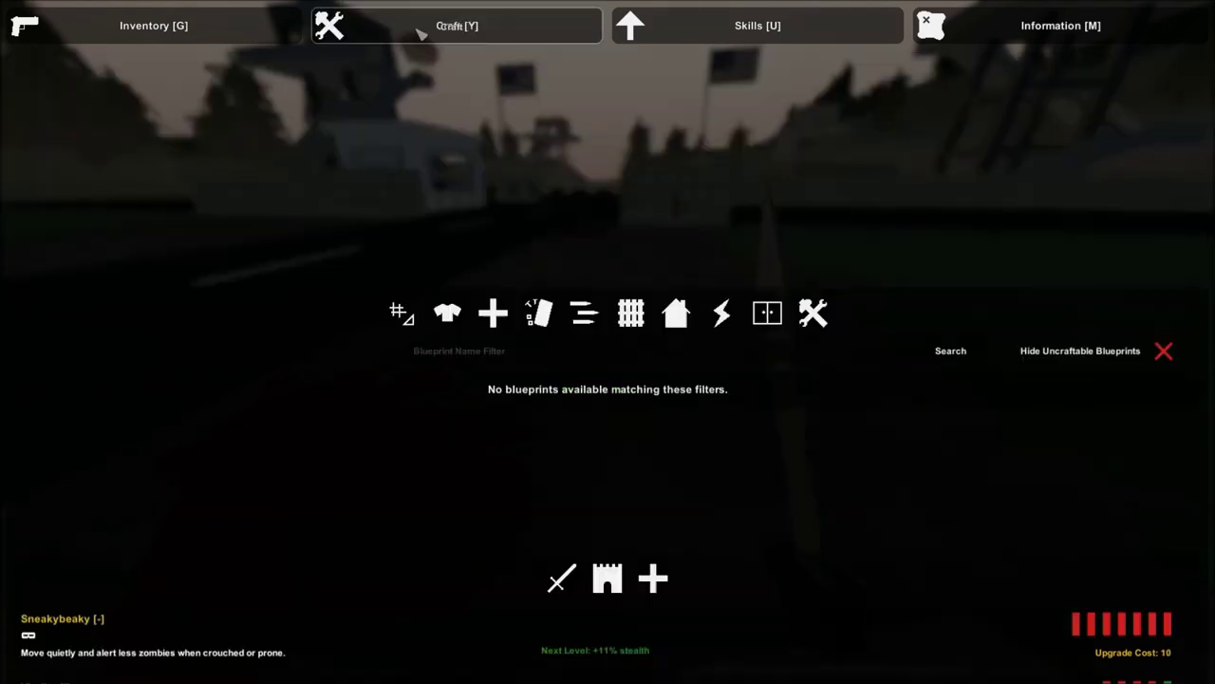
{"action": "left_click", "coordinate": [672, 38]}
{"action": "key", "text": "Escape"}
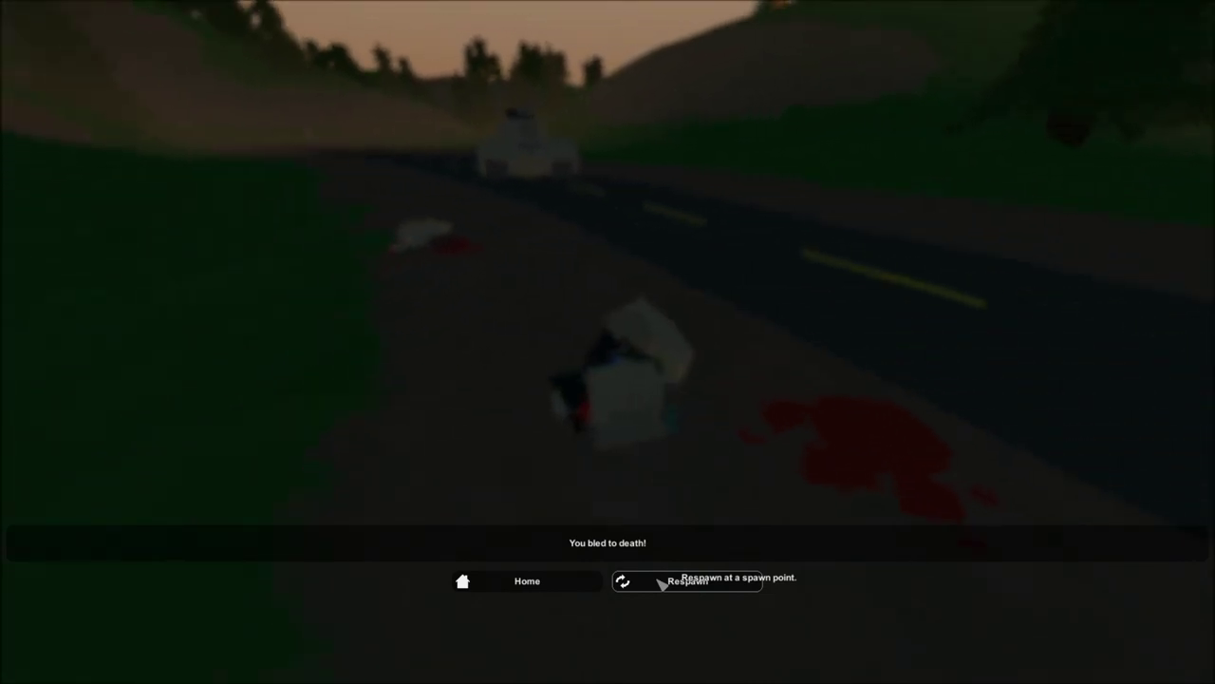
- Respawn at the riverside spawn point with all stats restored to 100%
{"action": "left_click", "coordinate": [663, 582]}
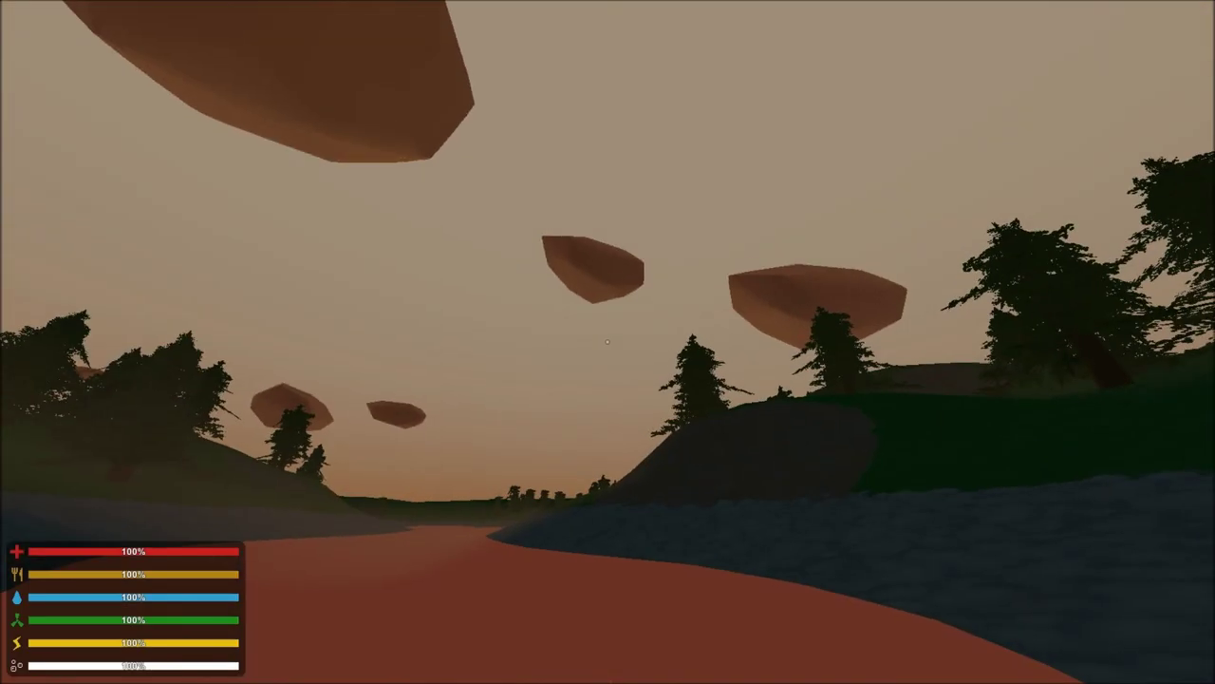